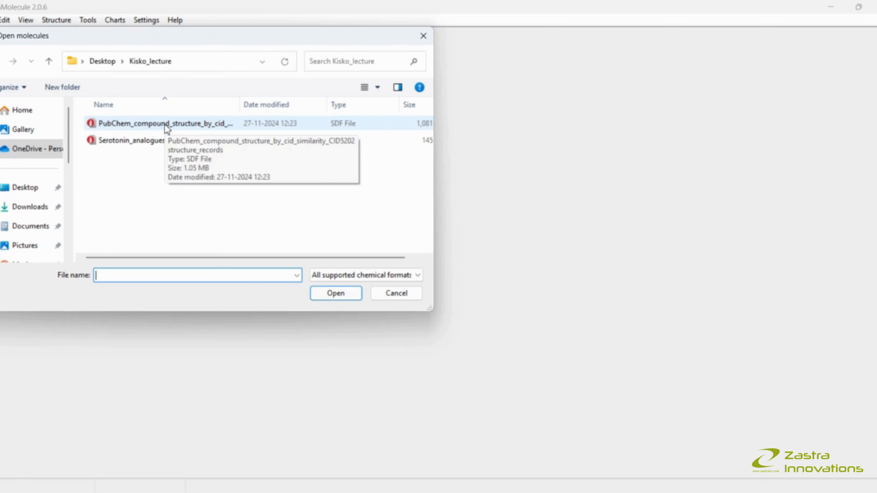
- Open the PubChem_compound_structure_by_cid_similarity_CID5202 structure_records SDF file from the Kisko_lecture folder
{"action": "left_click", "coordinate": [168, 128]}
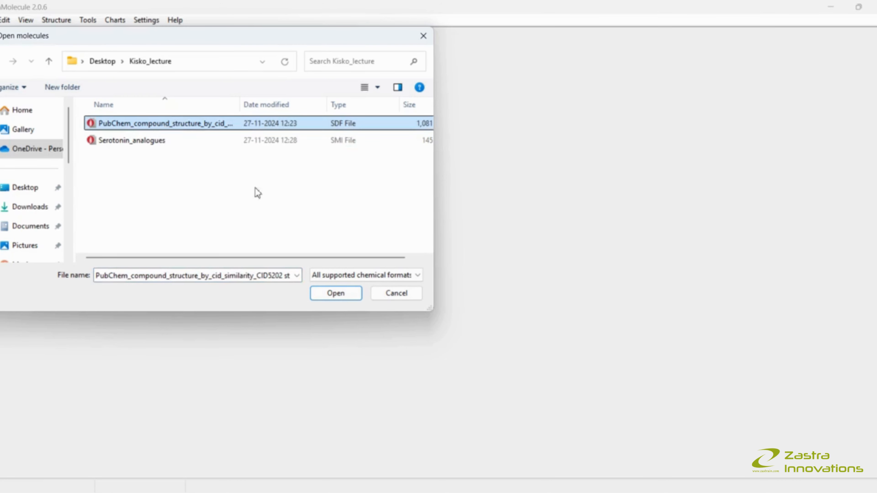
{"action": "left_click", "coordinate": [323, 300]}
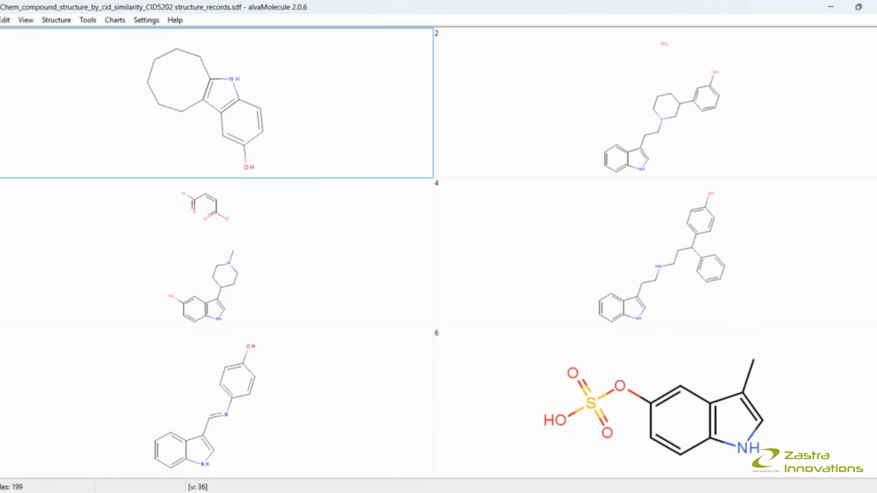
{"action": "left_click_drag", "start_coordinate": [876, 41], "coordinate": [876, 464]}
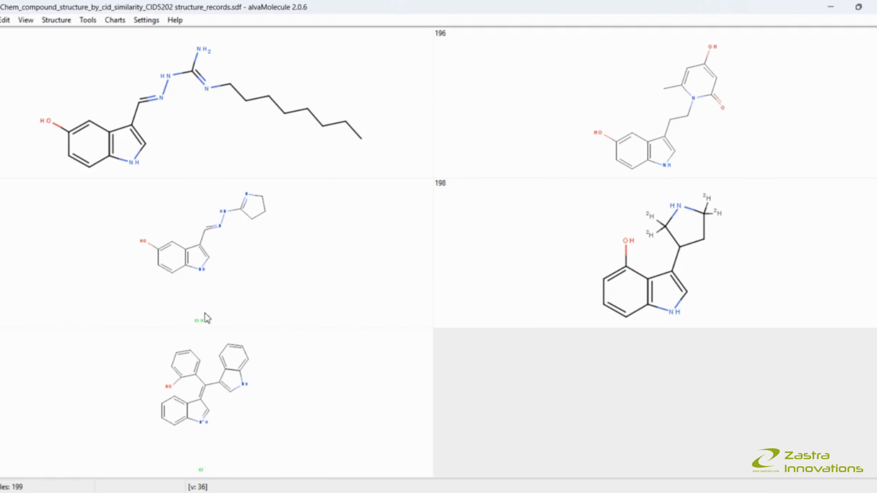
{"action": "scroll", "coordinate": [337, 327], "scroll_direction": "up", "scroll_amount": 3}
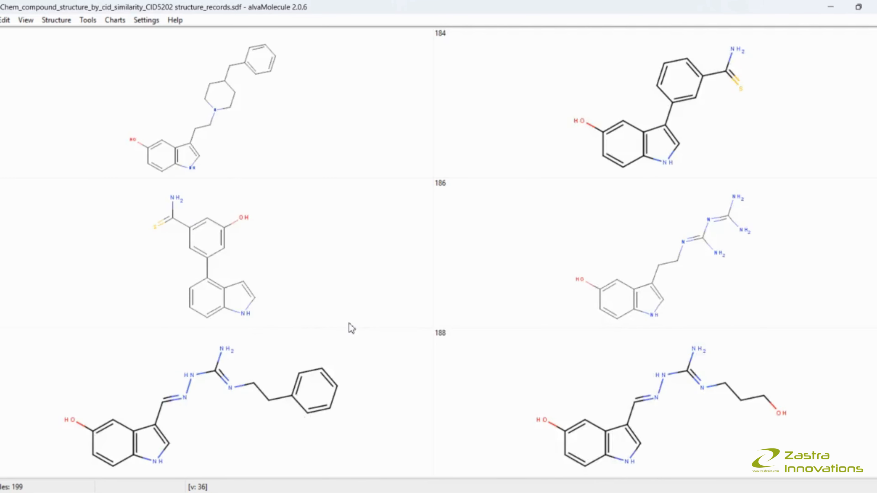
{"action": "scroll", "coordinate": [353, 316], "scroll_direction": "up", "scroll_amount": 8}
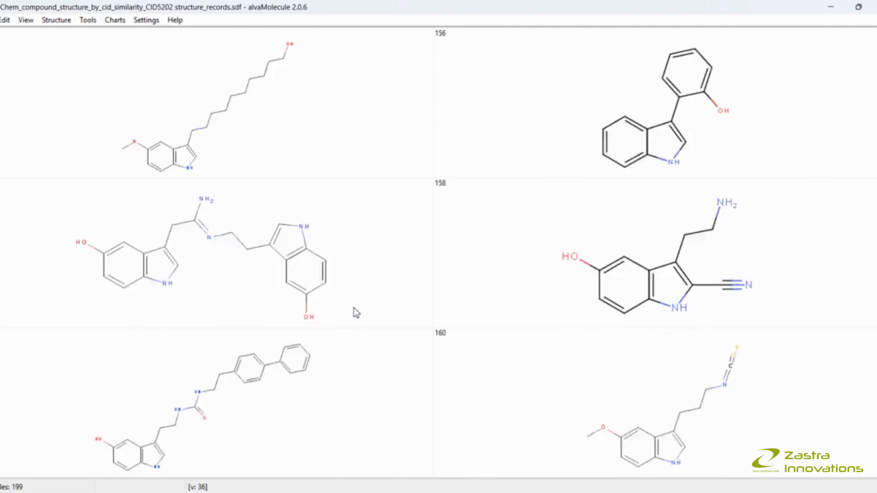
{"action": "scroll", "coordinate": [356, 313], "scroll_direction": "up", "scroll_amount": 8}
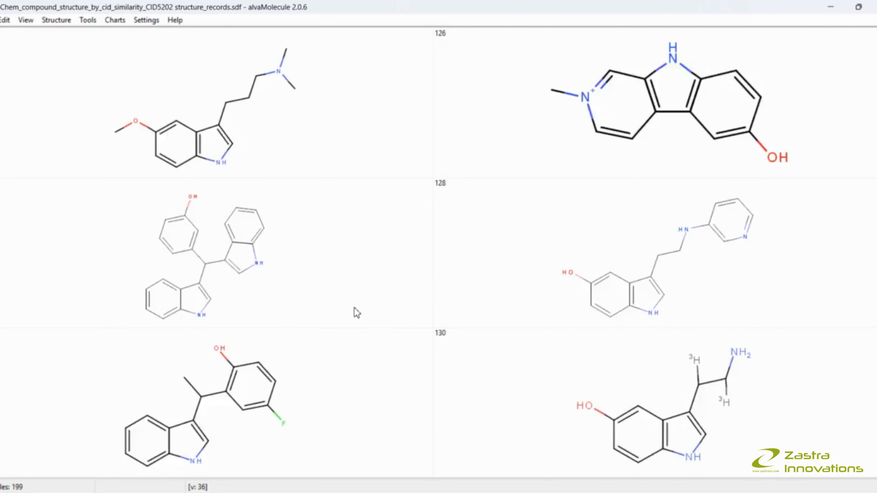
{"action": "scroll", "coordinate": [356, 313], "scroll_direction": "up", "scroll_amount": 5}
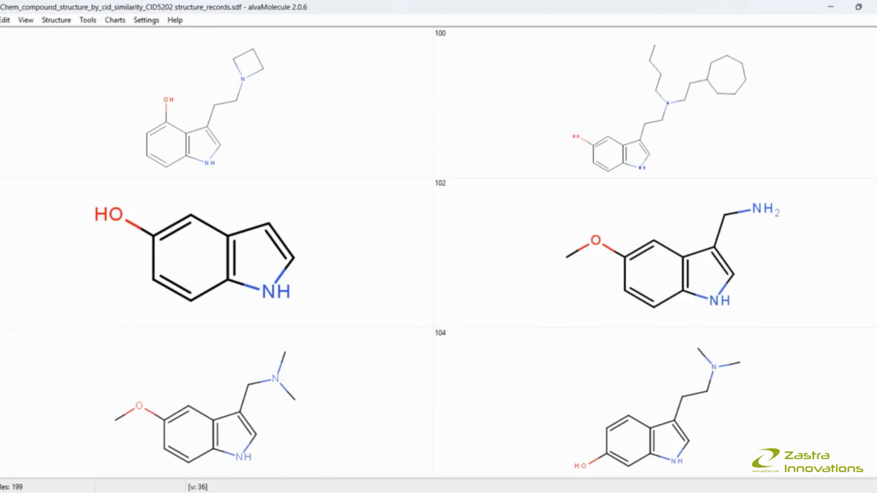
{"action": "left_click_drag", "start_coordinate": [876, 238], "coordinate": [871, 42]}
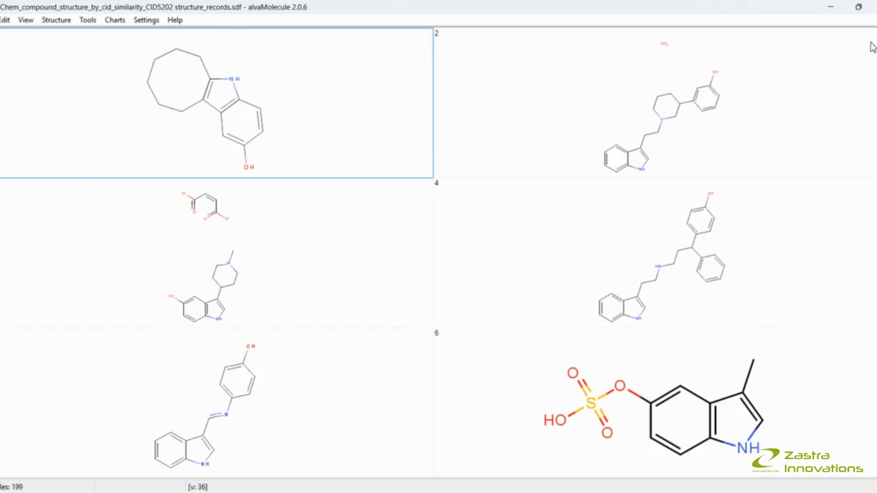
- Switch the display to the molecule worksheet to view the compounds' property columns
{"action": "left_click", "coordinate": [68, 21]}
{"action": "mouse_move", "coordinate": [31, 22]}
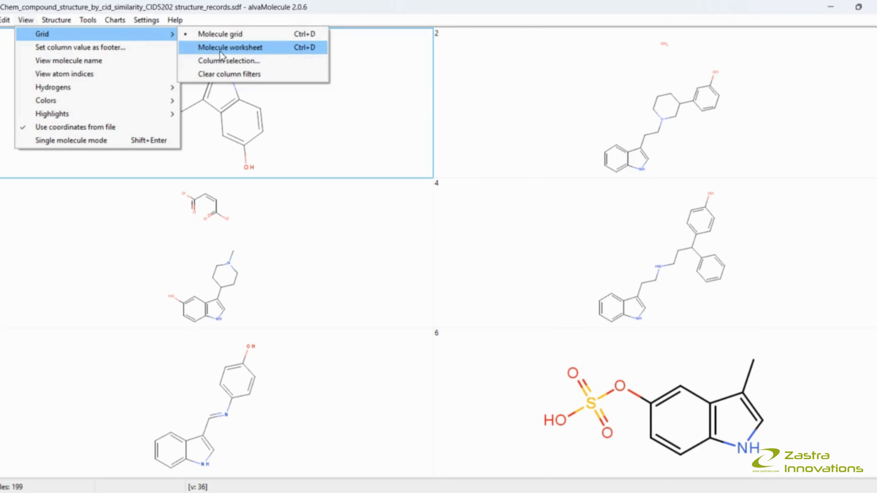
{"action": "left_click", "coordinate": [221, 48]}
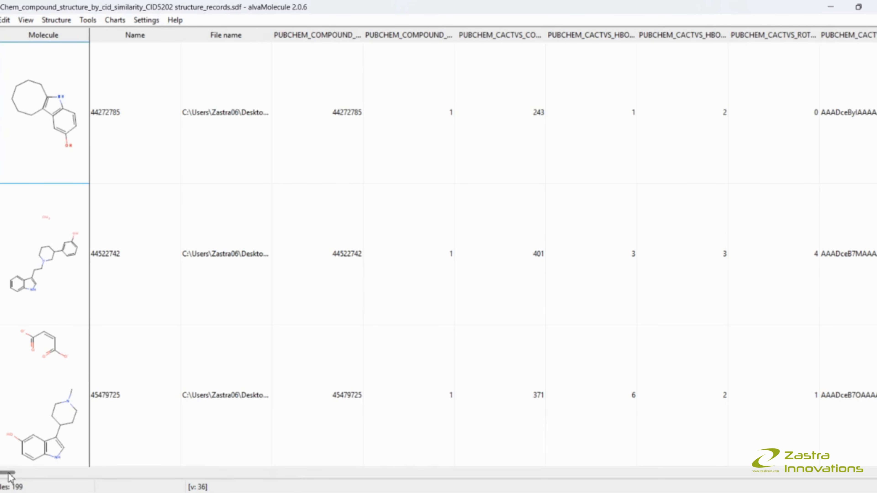
{"action": "mouse_move", "coordinate": [6, 472]}
{"action": "left_mouse_down"}
{"action": "mouse_move", "coordinate": [153, 482]}
{"action": "mouse_move", "coordinate": [863, 483]}
{"action": "mouse_move", "coordinate": [7, 483]}
{"action": "left_mouse_up"}
- Switch the display back to the molecule grid layout
{"action": "left_click", "coordinate": [26, 20]}
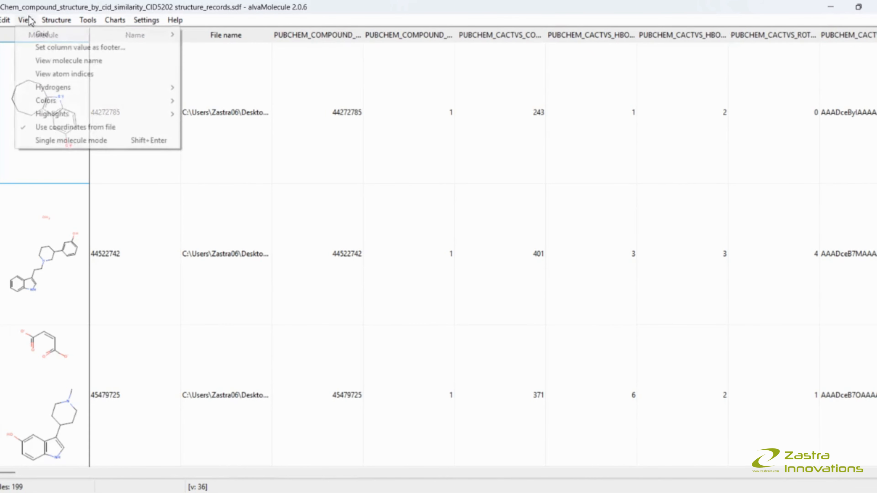
{"action": "mouse_move", "coordinate": [54, 22]}
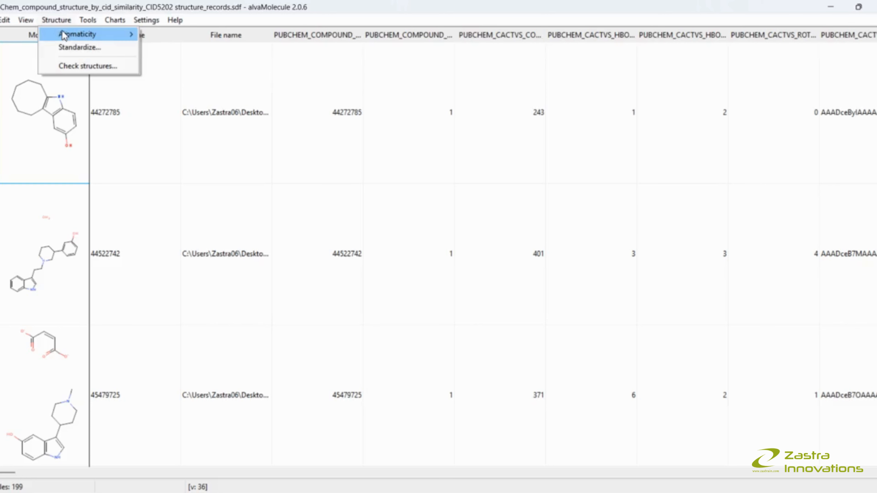
{"action": "mouse_move", "coordinate": [66, 36]}
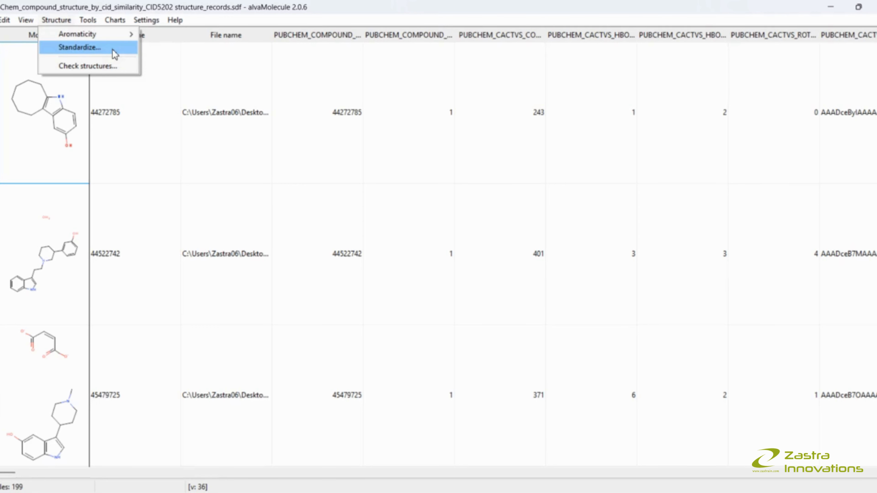
{"action": "mouse_move", "coordinate": [26, 24]}
{"action": "mouse_move", "coordinate": [166, 40]}
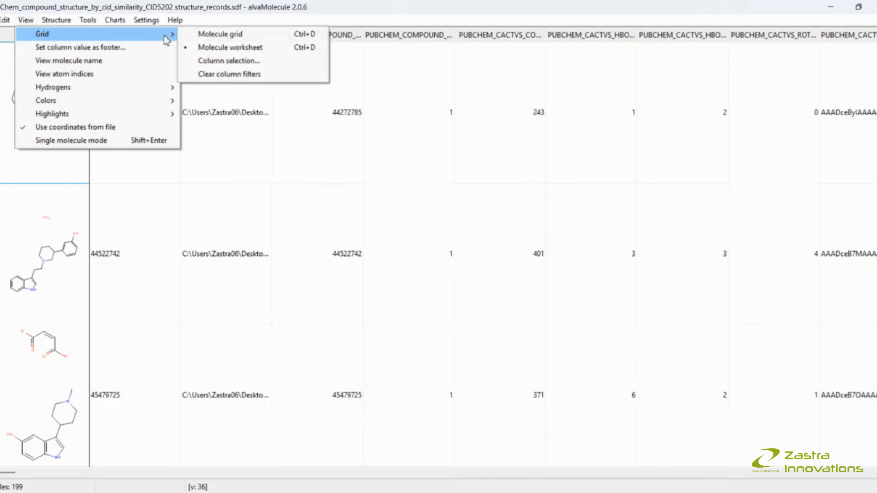
{"action": "left_click", "coordinate": [203, 36]}
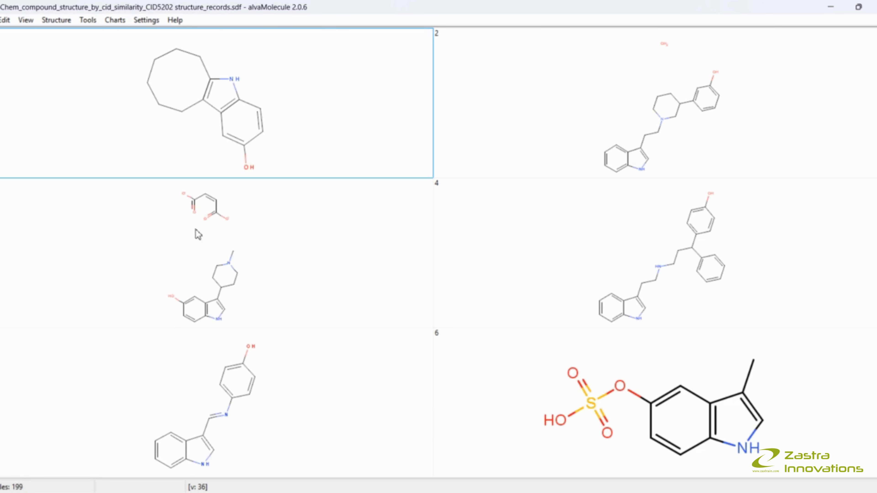
- Scroll through the molecule grid to examine the loaded structures
{"action": "scroll", "coordinate": [260, 317], "scroll_direction": "down", "scroll_amount": 1}
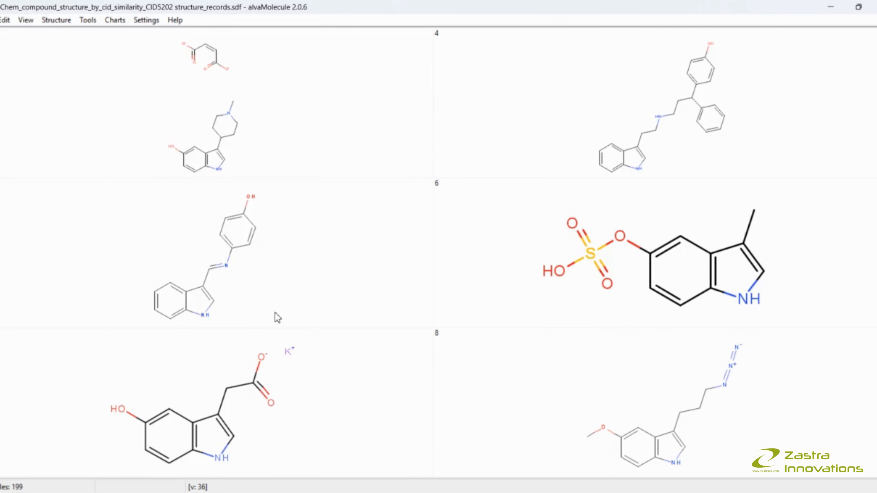
{"action": "scroll", "coordinate": [286, 315], "scroll_direction": "down", "scroll_amount": 1}
{"action": "scroll", "coordinate": [342, 289], "scroll_direction": "down", "scroll_amount": 1}
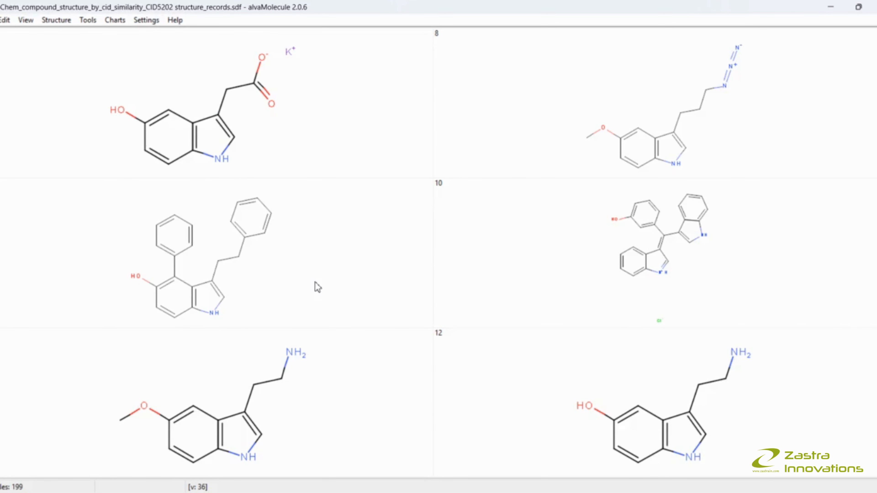
{"action": "scroll", "coordinate": [317, 287], "scroll_direction": "down", "scroll_amount": 1}
{"action": "scroll", "coordinate": [318, 288], "scroll_direction": "down", "scroll_amount": 1}
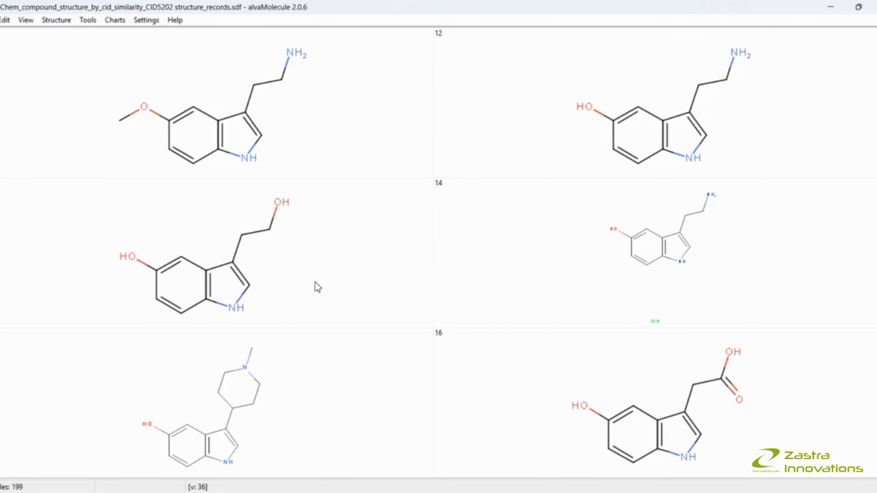
{"action": "scroll", "coordinate": [328, 288], "scroll_direction": "down", "scroll_amount": 2}
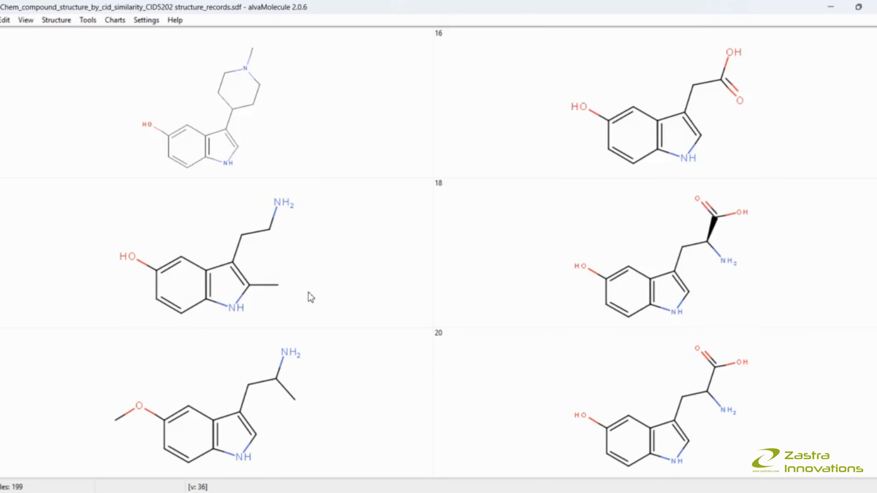
{"action": "scroll", "coordinate": [309, 298], "scroll_direction": "up", "scroll_amount": 2}
{"action": "scroll", "coordinate": [309, 293], "scroll_direction": "up", "scroll_amount": 5}
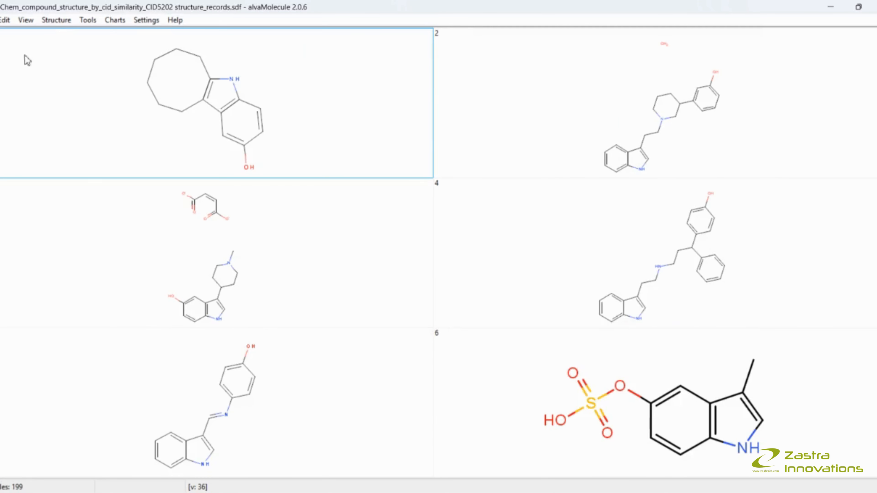
- Open the Standardize dialog and add the 'Convert unusual covalent bonds to ionic bonds' standardizer
{"action": "left_click", "coordinate": [57, 20]}
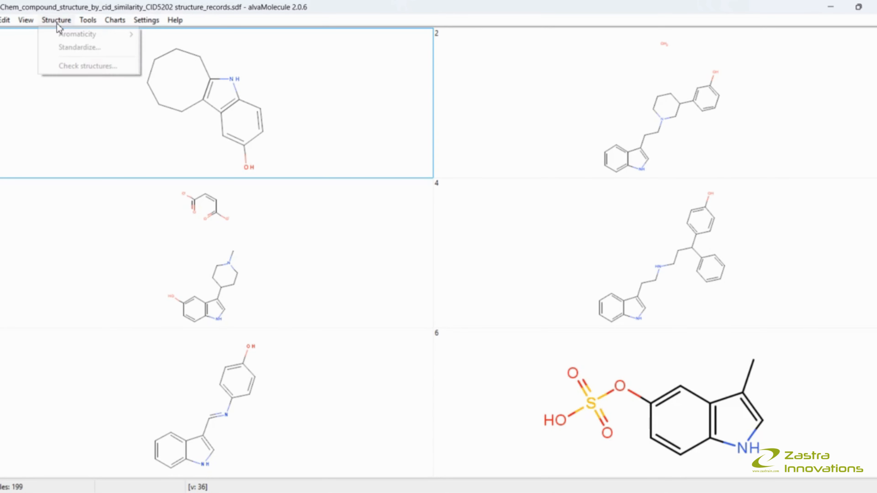
{"action": "left_click", "coordinate": [76, 48]}
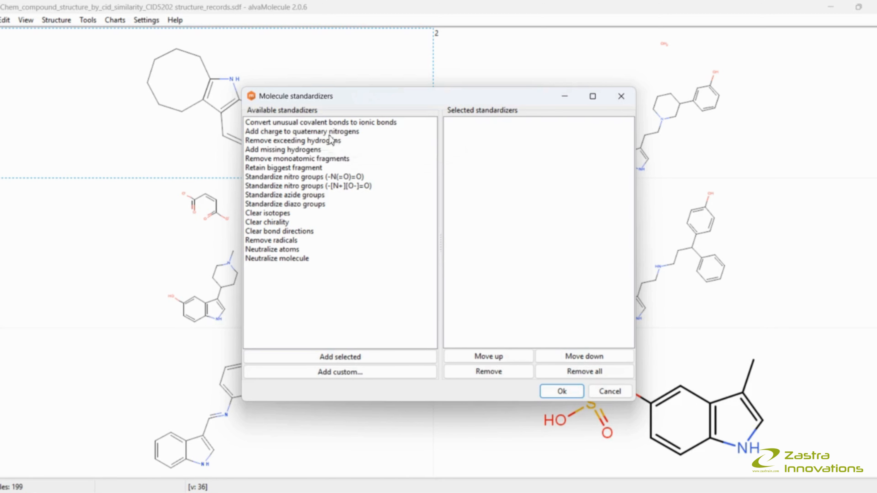
{"action": "left_click", "coordinate": [307, 124]}
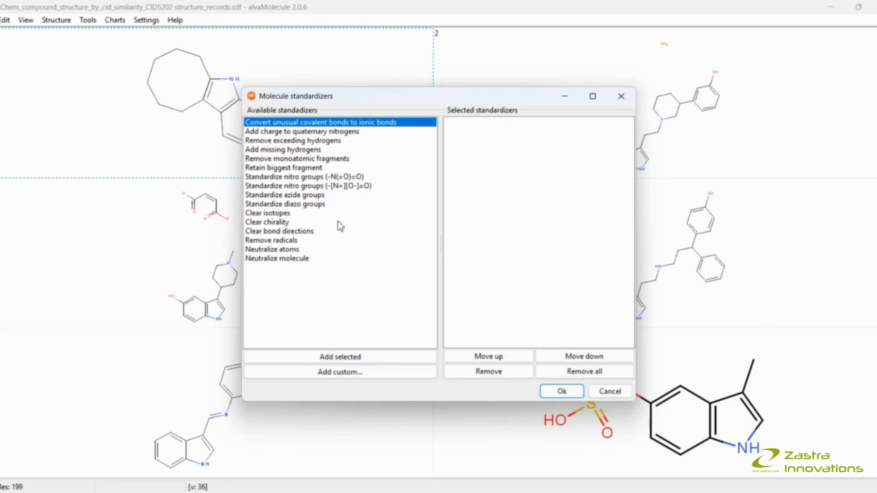
{"action": "left_click", "coordinate": [340, 357]}
- Add the 'Add charge to quaternary nitrogens', 'Remove exceeding hydrogens' and 'Add missing hydrogens' standardizers
{"action": "left_click", "coordinate": [287, 132]}
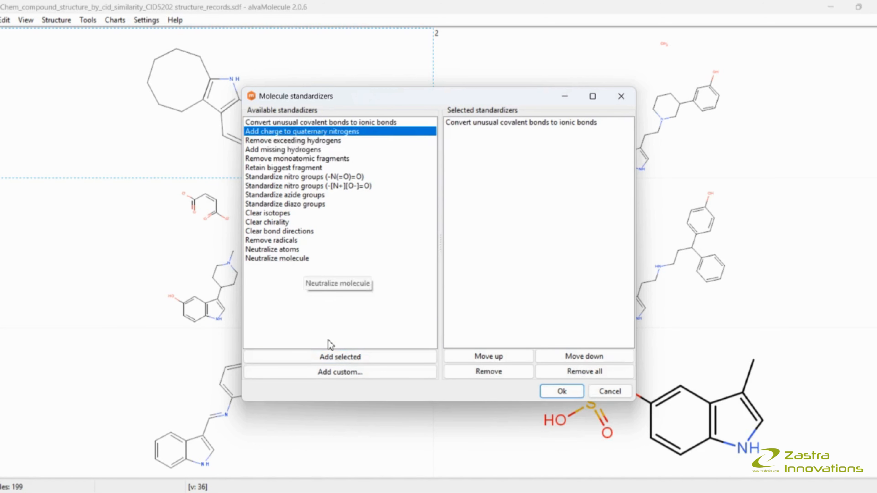
{"action": "left_click", "coordinate": [326, 357]}
{"action": "left_click", "coordinate": [266, 141]}
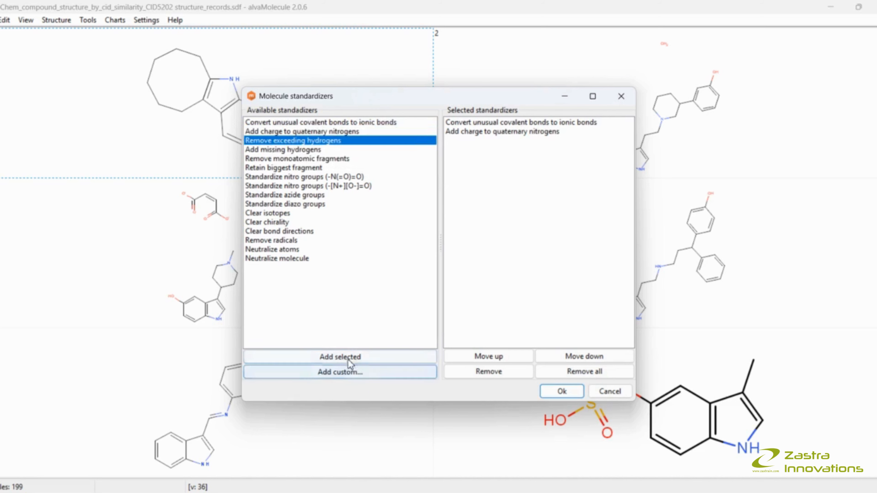
{"action": "left_click", "coordinate": [340, 357]}
{"action": "left_click", "coordinate": [287, 150]}
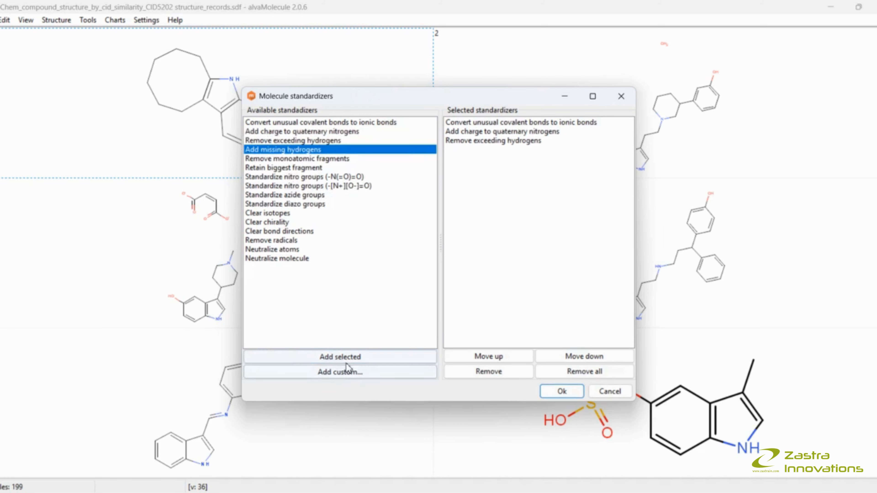
{"action": "left_click", "coordinate": [340, 357]}
- Add the 'Remove monoatomic fragments', 'Retain biggest fragment' and 'Standardize nitro groups (-N(=O)=O)' standardizers
{"action": "left_click", "coordinate": [290, 159]}
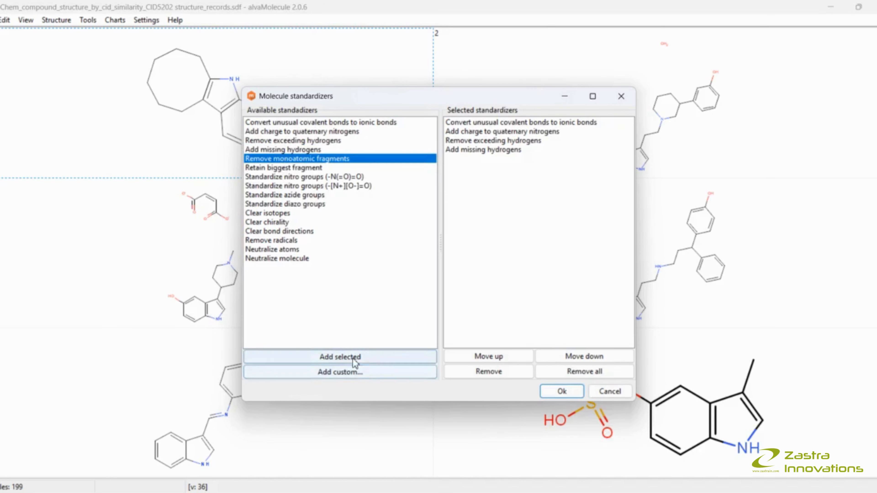
{"action": "left_click", "coordinate": [340, 357]}
{"action": "left_click", "coordinate": [283, 168]}
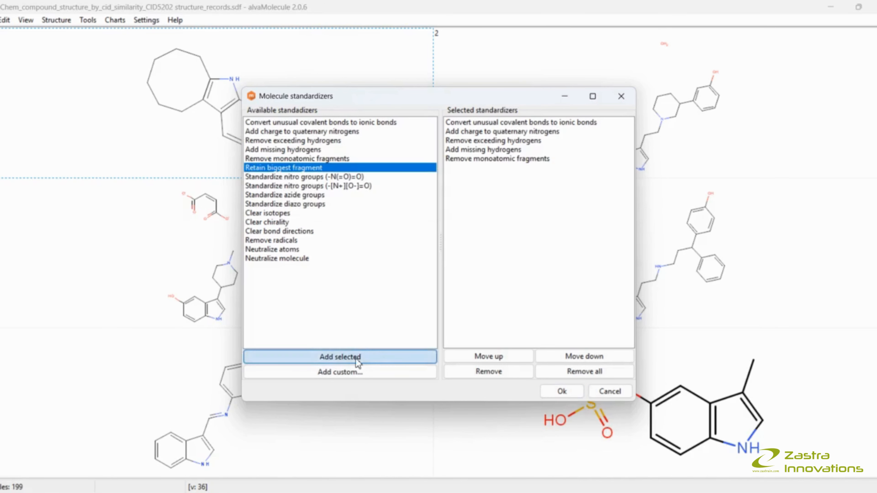
{"action": "left_click", "coordinate": [340, 358]}
{"action": "left_click", "coordinate": [297, 177]}
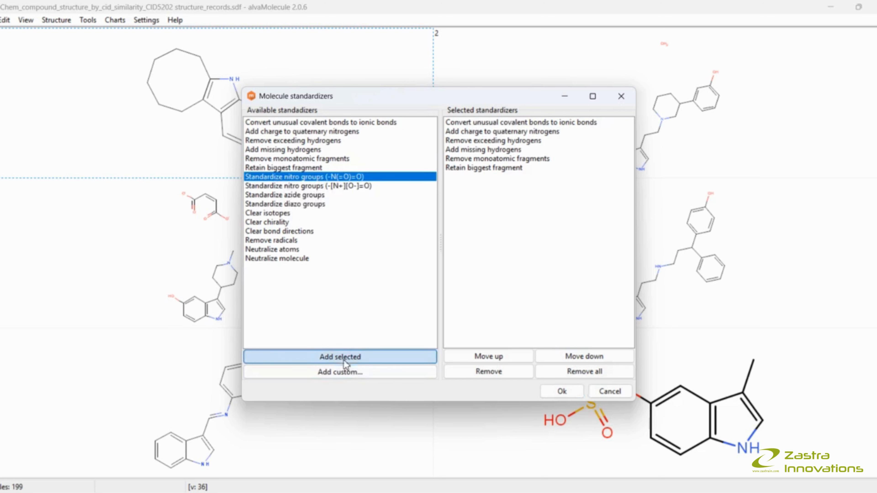
{"action": "left_click", "coordinate": [340, 357]}
- Add the 'Standardize nitro groups (-[N+]([O-]=O)', 'Standardize azide groups' and 'Standardize diazo groups' standardizers
{"action": "left_click", "coordinate": [287, 186]}
{"action": "left_click", "coordinate": [349, 361]}
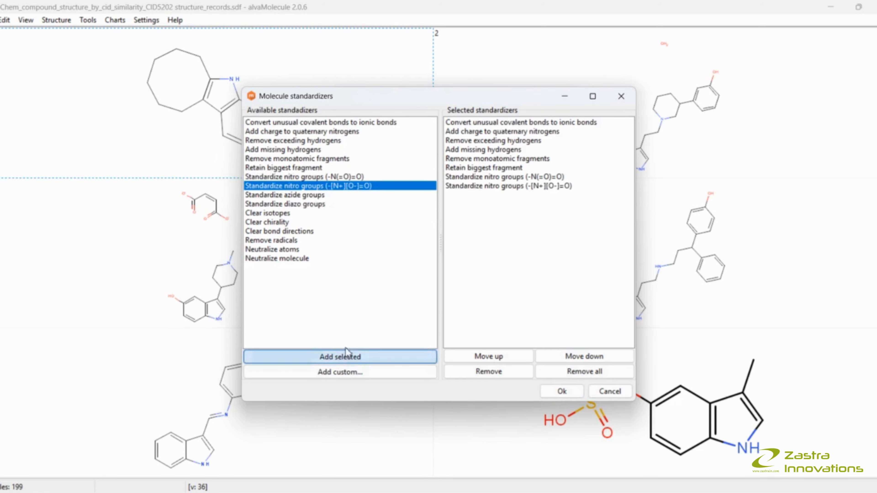
{"action": "left_click", "coordinate": [297, 195]}
{"action": "left_click", "coordinate": [341, 357]}
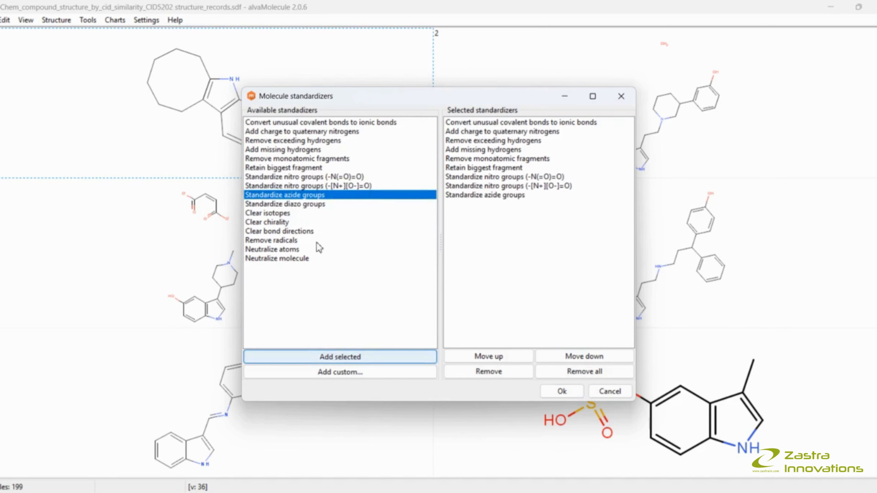
{"action": "left_click", "coordinate": [297, 203]}
{"action": "left_click", "coordinate": [342, 357]}
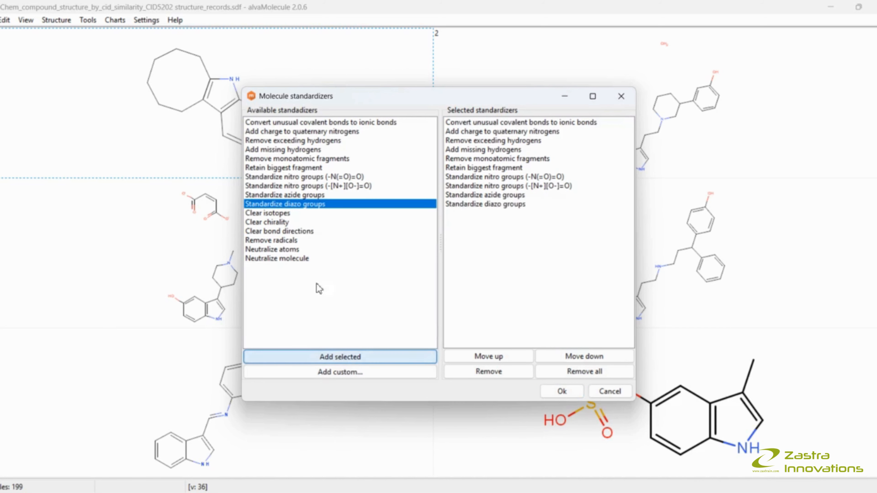
- Add the 'Clear isotopes', 'Clear chirality' and 'Clear bond directions' standardizers
{"action": "left_click", "coordinate": [279, 213]}
{"action": "left_click", "coordinate": [342, 357]}
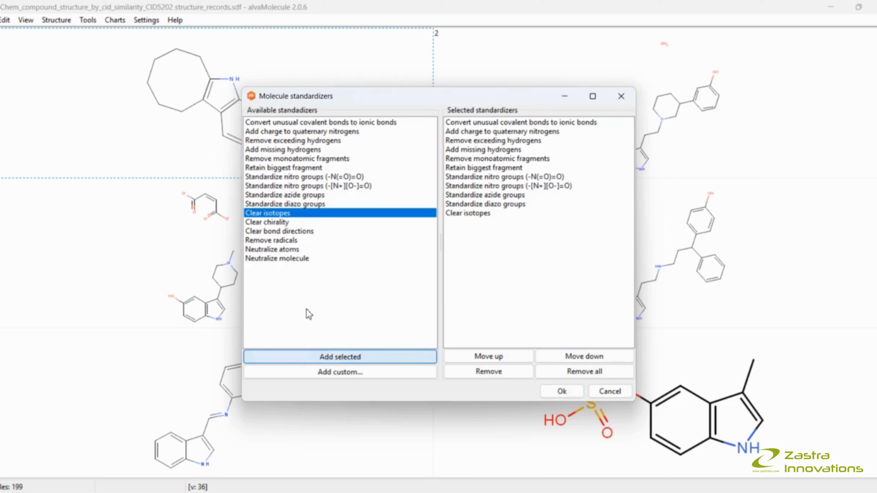
{"action": "left_click", "coordinate": [273, 222]}
{"action": "left_click", "coordinate": [340, 357]}
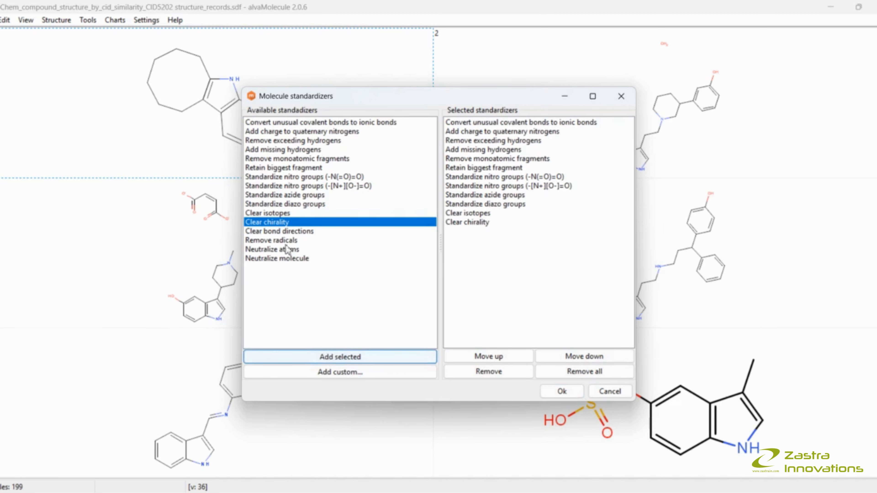
{"action": "left_click", "coordinate": [283, 231]}
{"action": "left_click", "coordinate": [340, 357]}
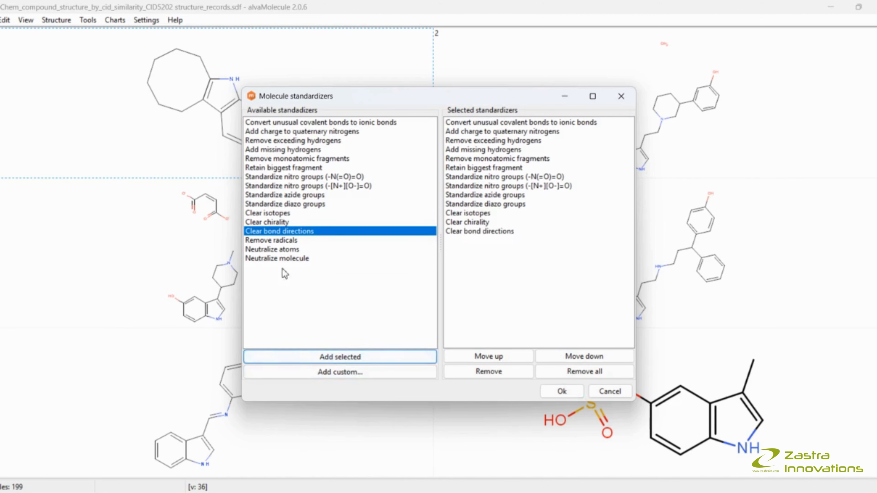
- Add the 'Remove radicals', 'Neutralize atoms' and 'Neutralize molecule' standardizers and apply the standardizer chain
{"action": "left_click", "coordinate": [276, 240]}
{"action": "left_click", "coordinate": [427, 356]}
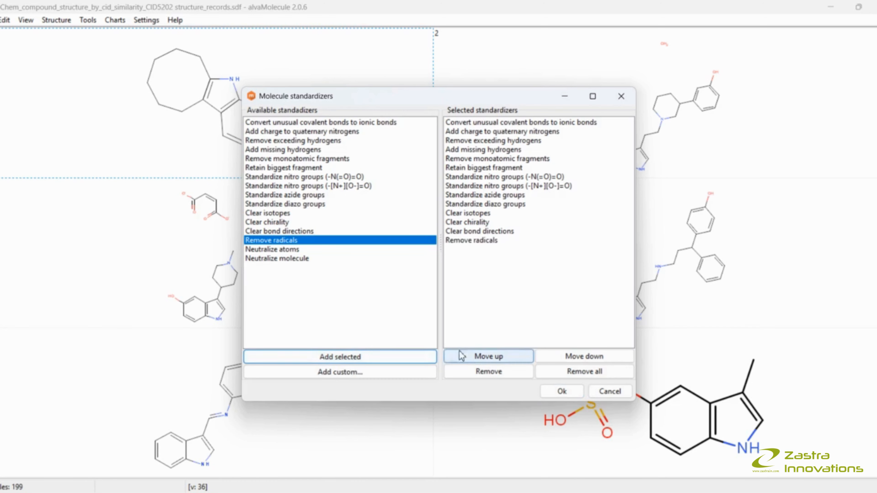
{"action": "left_click", "coordinate": [259, 249]}
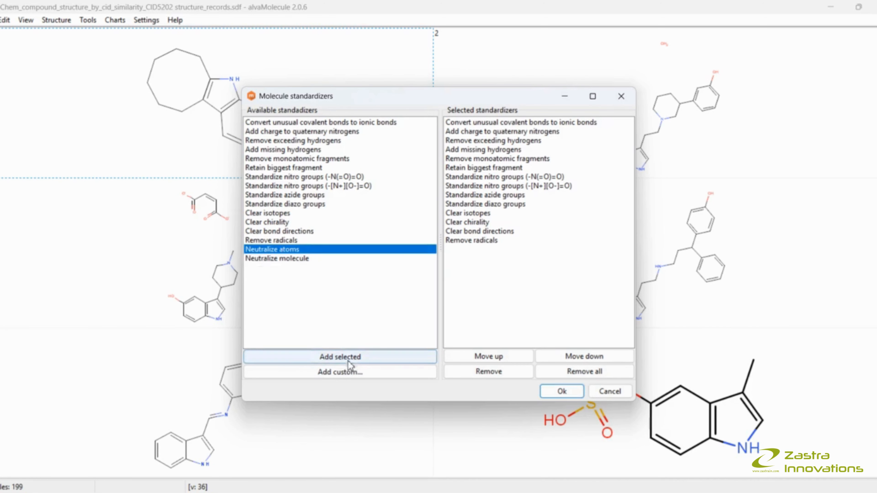
{"action": "left_click", "coordinate": [339, 357]}
{"action": "left_click", "coordinate": [276, 260]}
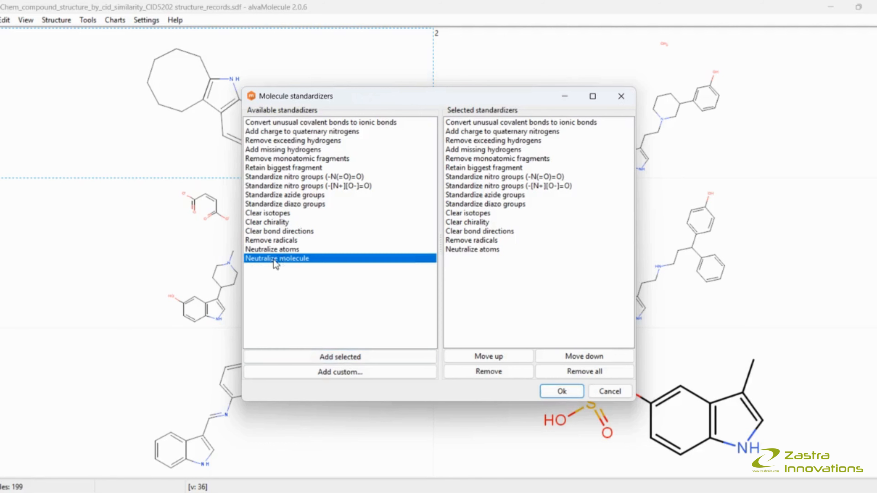
{"action": "left_click", "coordinate": [331, 357]}
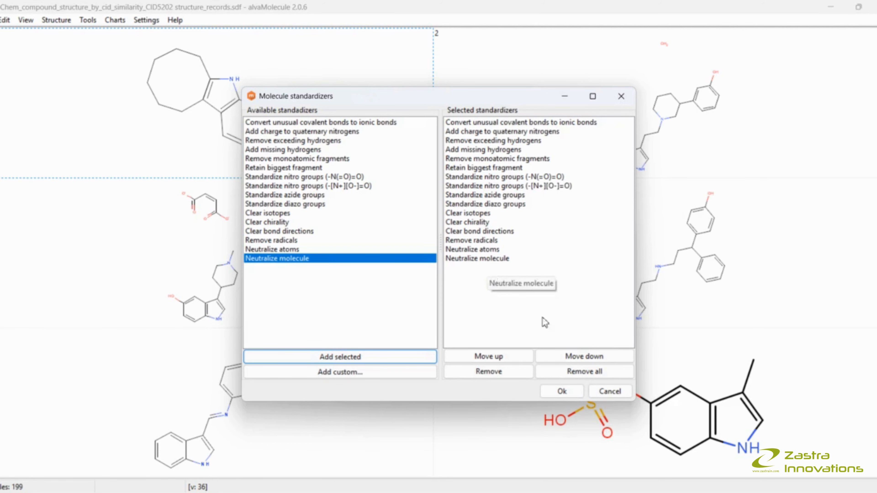
{"action": "left_click", "coordinate": [562, 391]}
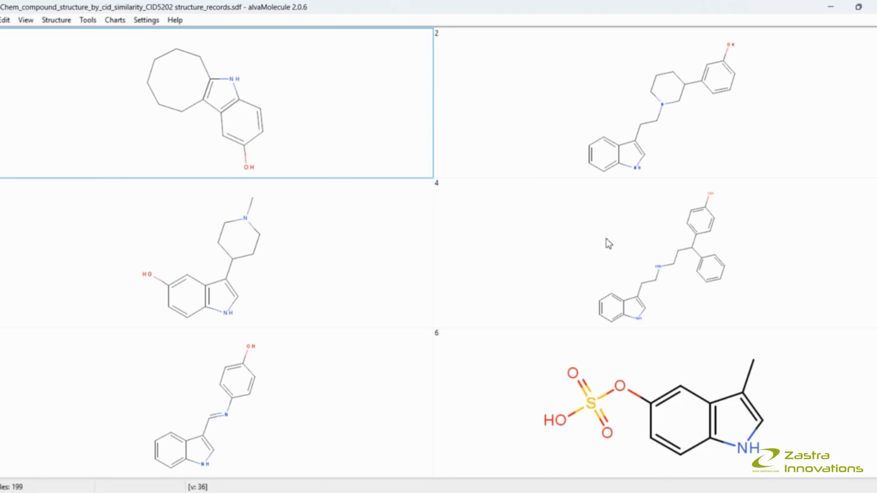
- Scroll through the molecule grid to review the standardized structures, then return to the top
{"action": "scroll", "coordinate": [584, 292], "scroll_direction": "down", "scroll_amount": 1}
{"action": "scroll", "coordinate": [584, 292], "scroll_direction": "down", "scroll_amount": 1}
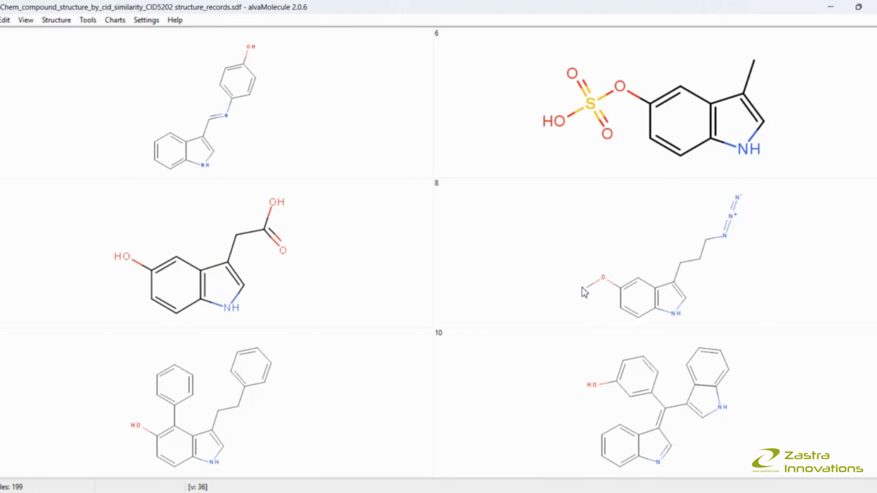
{"action": "scroll", "coordinate": [585, 292], "scroll_direction": "down", "scroll_amount": 13}
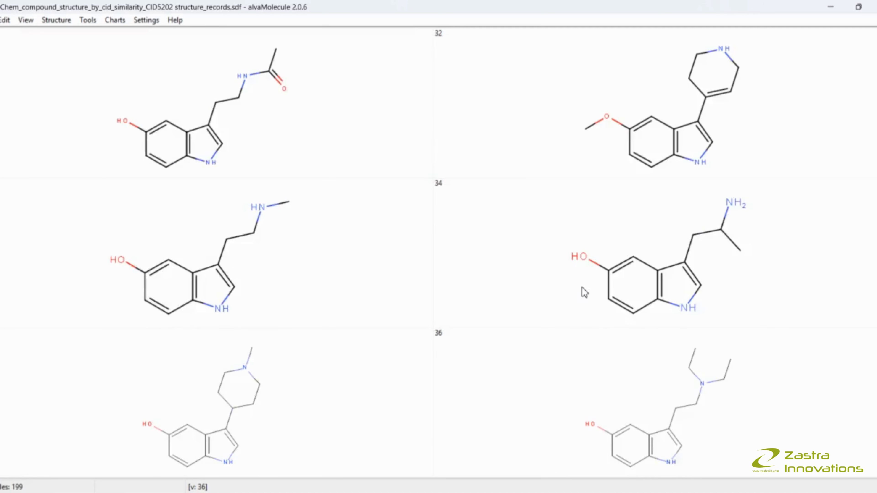
{"action": "scroll", "coordinate": [584, 292], "scroll_direction": "down", "scroll_amount": 12}
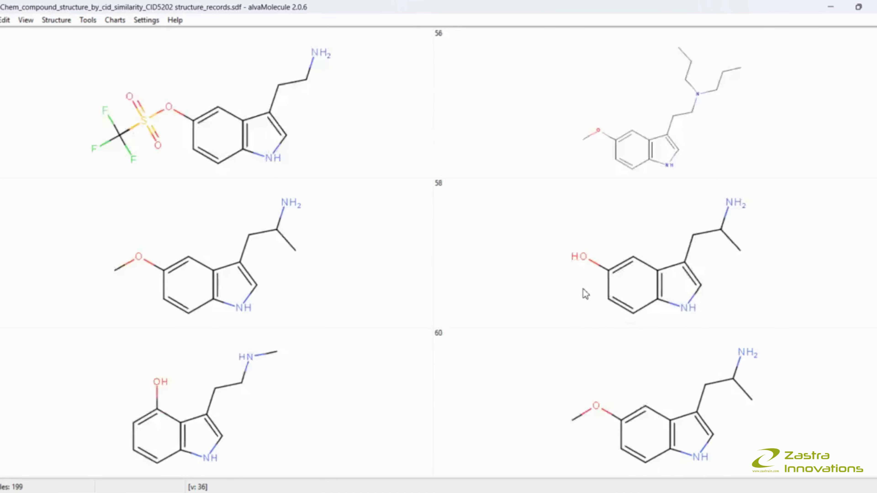
{"action": "scroll", "coordinate": [584, 293], "scroll_direction": "down", "scroll_amount": 14}
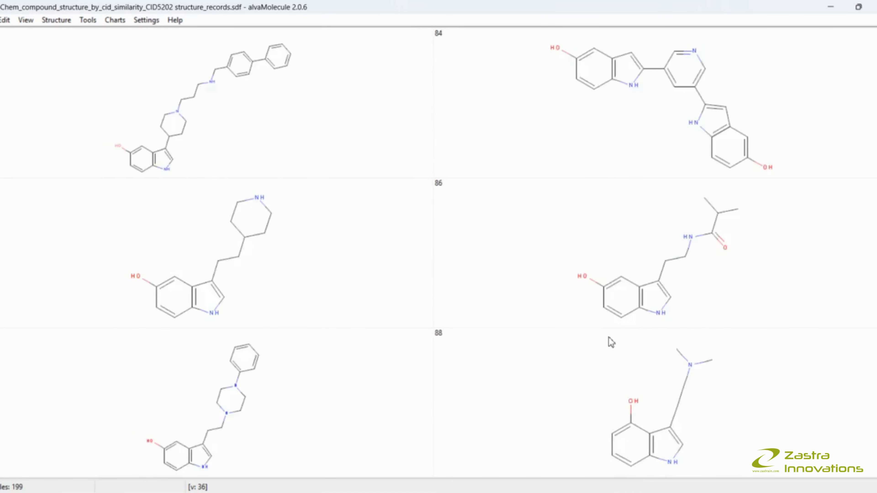
{"action": "scroll", "coordinate": [612, 344], "scroll_direction": "down", "scroll_amount": 12}
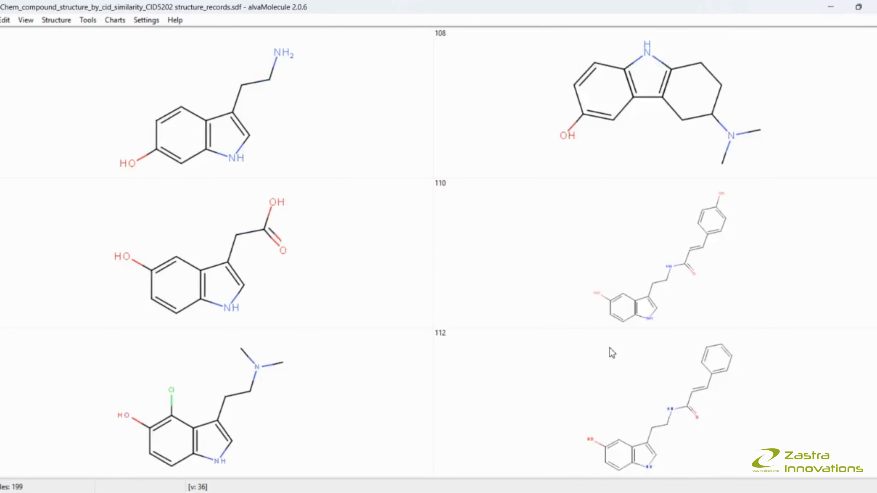
{"action": "scroll", "coordinate": [612, 352], "scroll_direction": "down", "scroll_amount": 16}
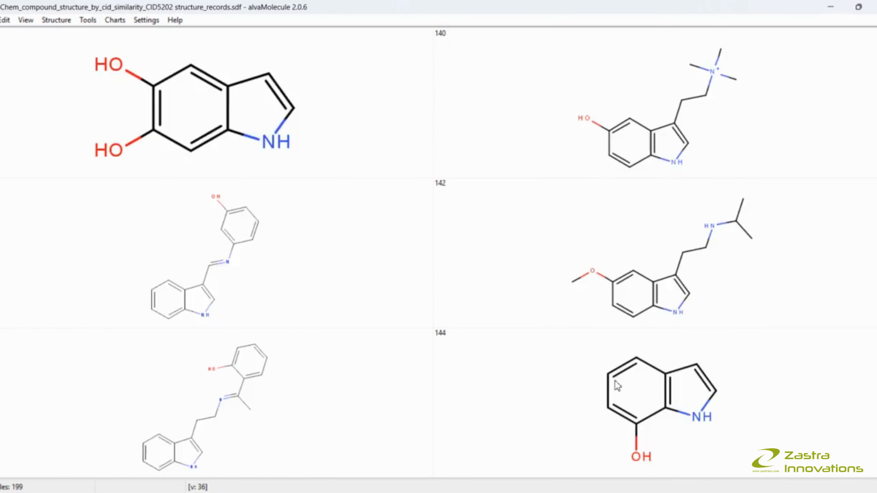
{"action": "scroll", "coordinate": [615, 381], "scroll_direction": "up", "scroll_amount": 8}
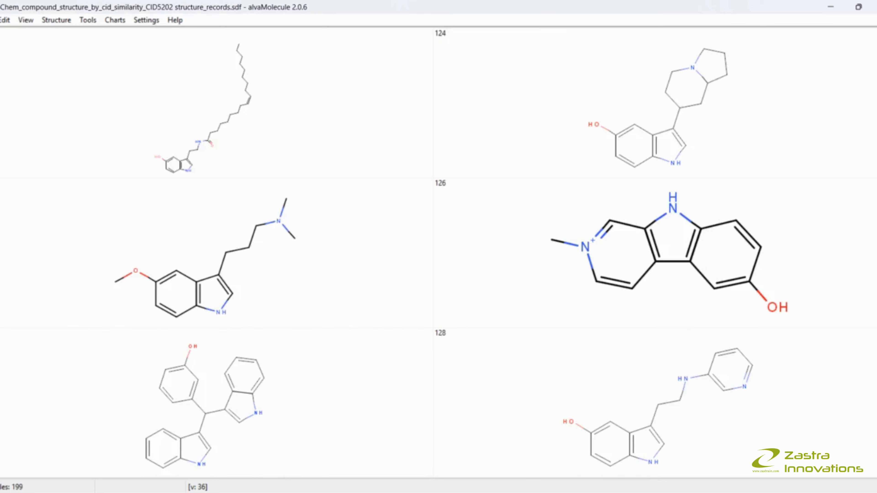
{"action": "left_click_drag", "start_coordinate": [876, 301], "coordinate": [875, 49]}
- Run Check structures on all molecules with every check enabled and dismiss the results summary
{"action": "left_click", "coordinate": [65, 21]}
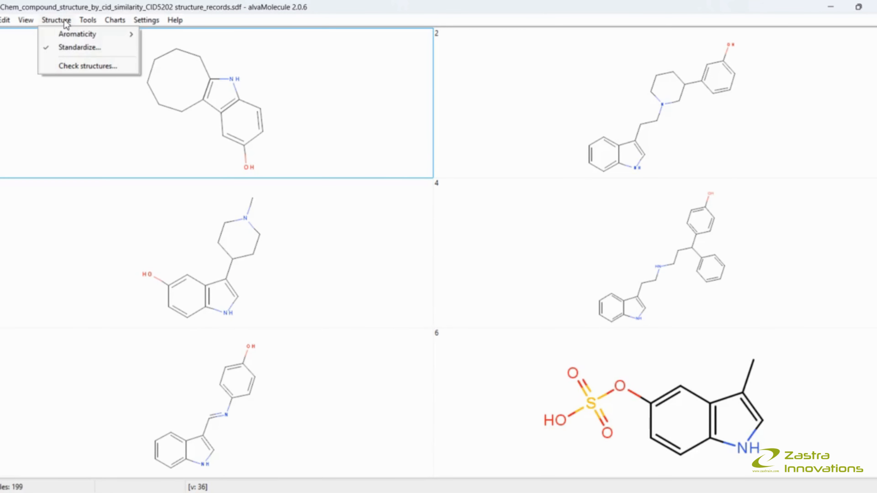
{"action": "left_click", "coordinate": [83, 66]}
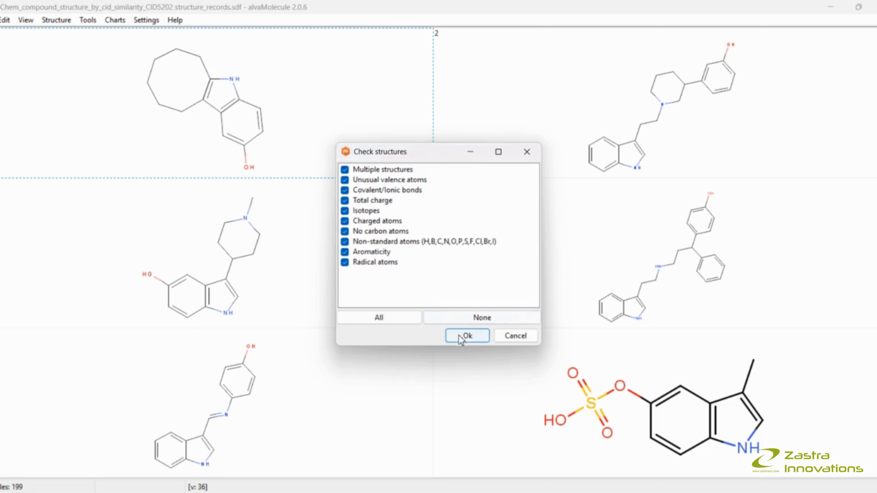
{"action": "left_click", "coordinate": [467, 336]}
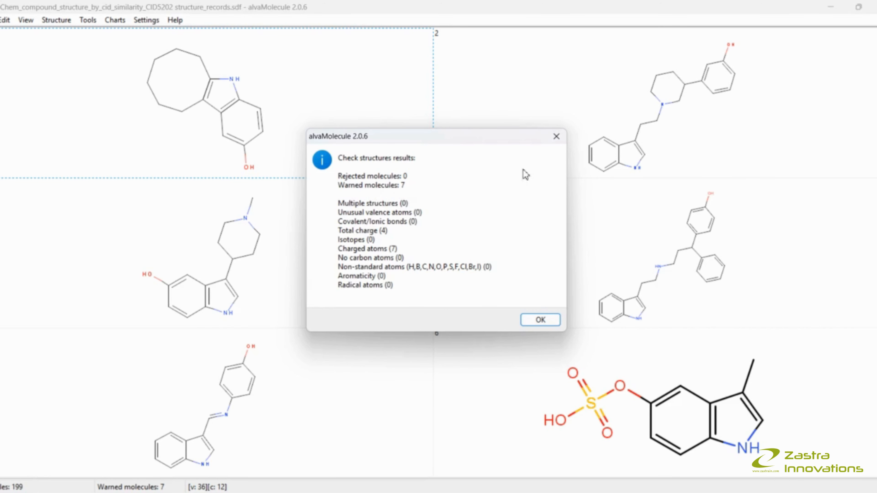
{"action": "left_click", "coordinate": [557, 137]}
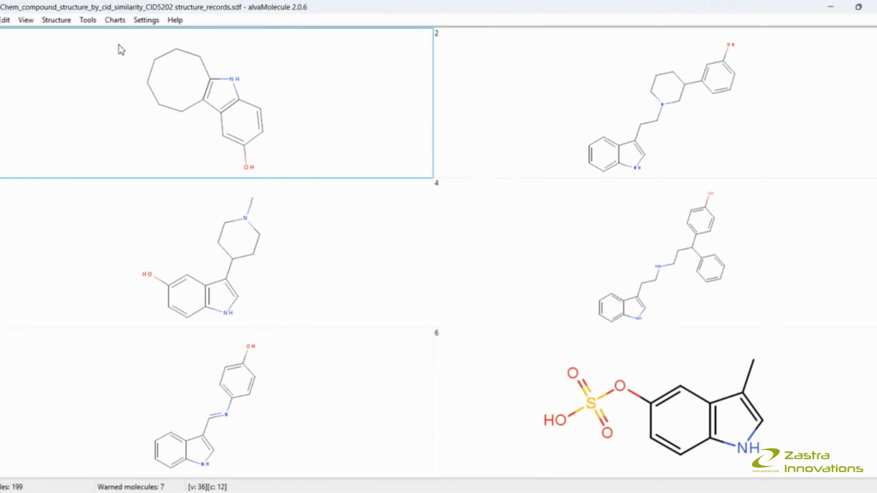
- Switch the display from the molecule grid to the molecule worksheet
{"action": "left_click", "coordinate": [25, 20]}
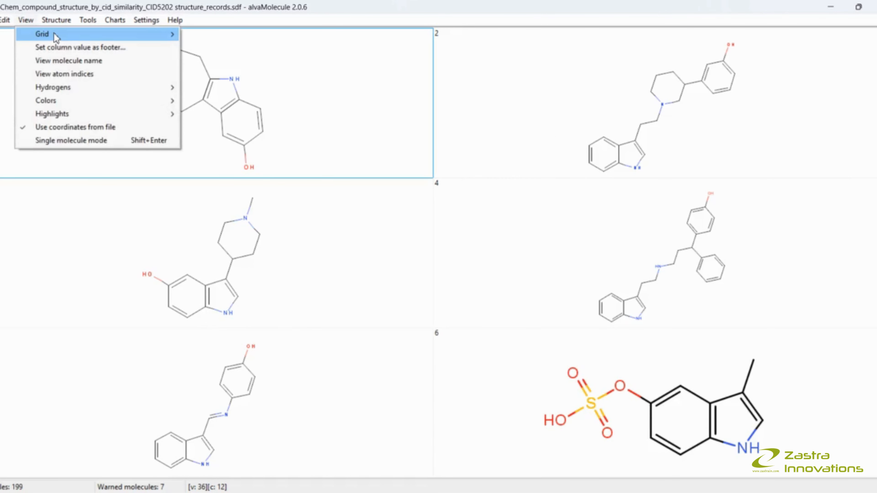
{"action": "mouse_move", "coordinate": [54, 35]}
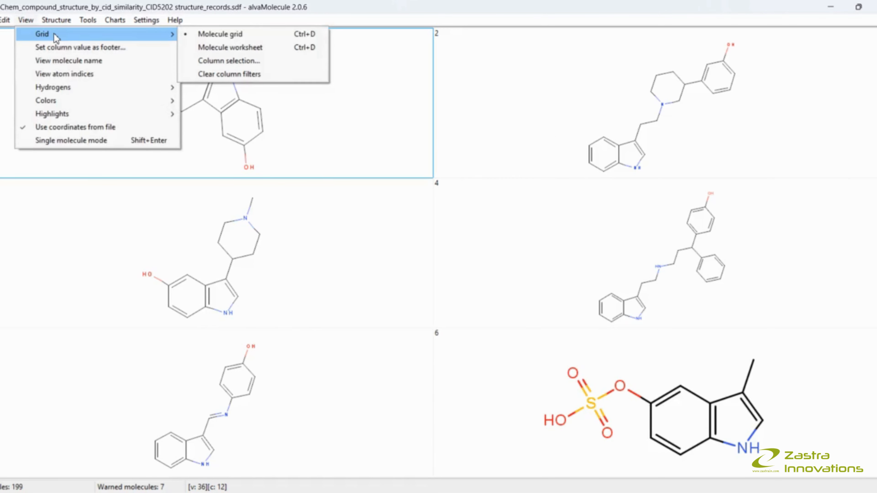
{"action": "left_click", "coordinate": [231, 48]}
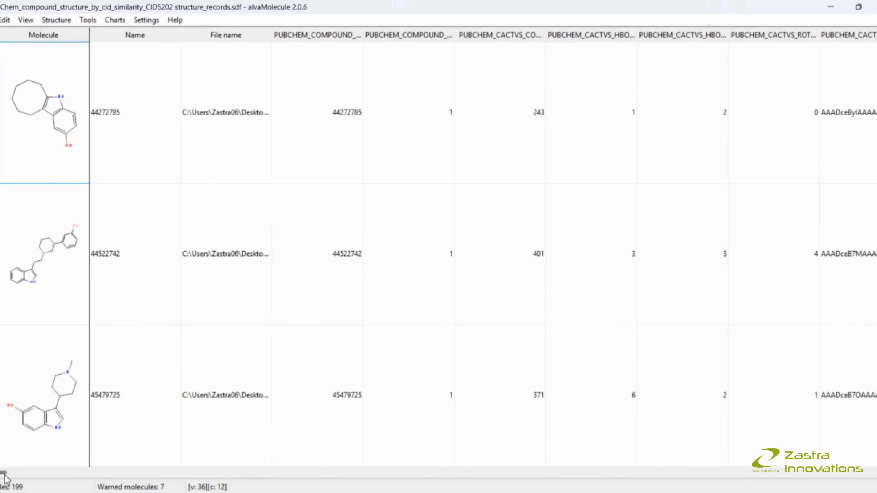
- Review the structure-check columns such as MULT_STRUCT, VALENCE and TOT_CHG across the molecules in the worksheet
{"action": "left_click_drag", "start_coordinate": [5, 476], "coordinate": [718, 491]}
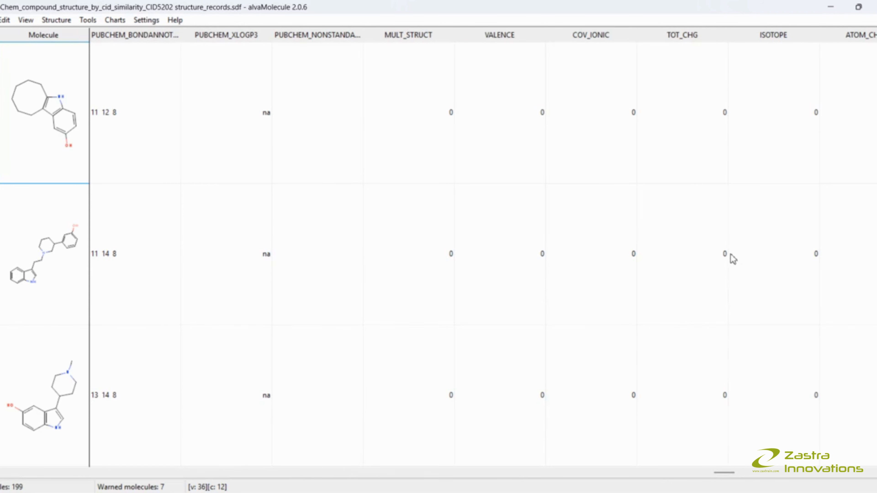
{"action": "scroll", "coordinate": [714, 360], "scroll_direction": "down", "scroll_amount": 2}
{"action": "scroll", "coordinate": [715, 359], "scroll_direction": "down", "scroll_amount": 10}
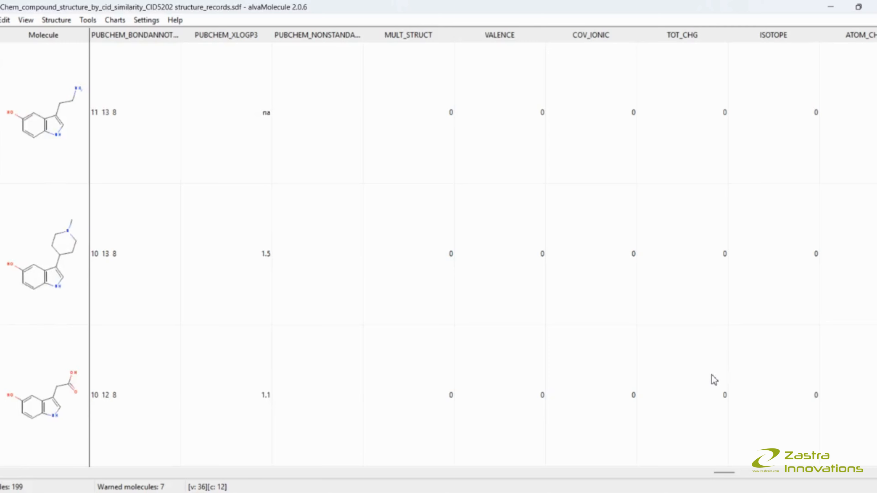
{"action": "scroll", "coordinate": [714, 381], "scroll_direction": "down", "scroll_amount": 10}
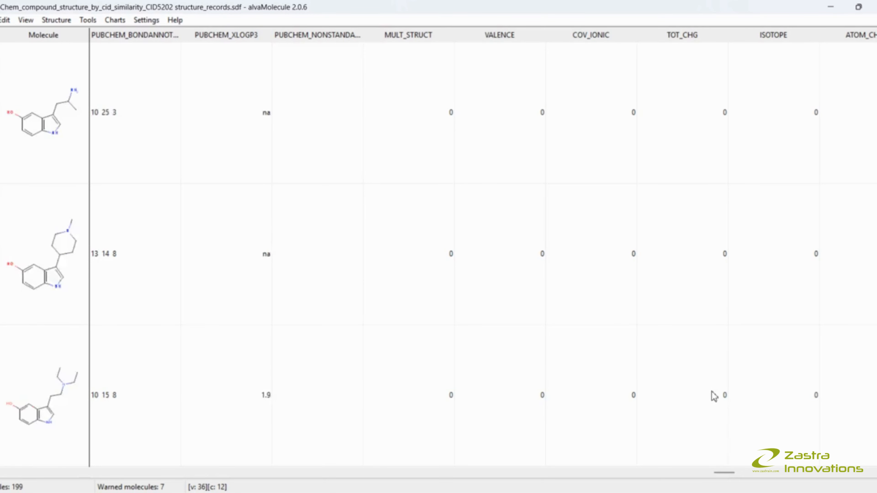
{"action": "scroll", "coordinate": [714, 399], "scroll_direction": "down", "scroll_amount": 10}
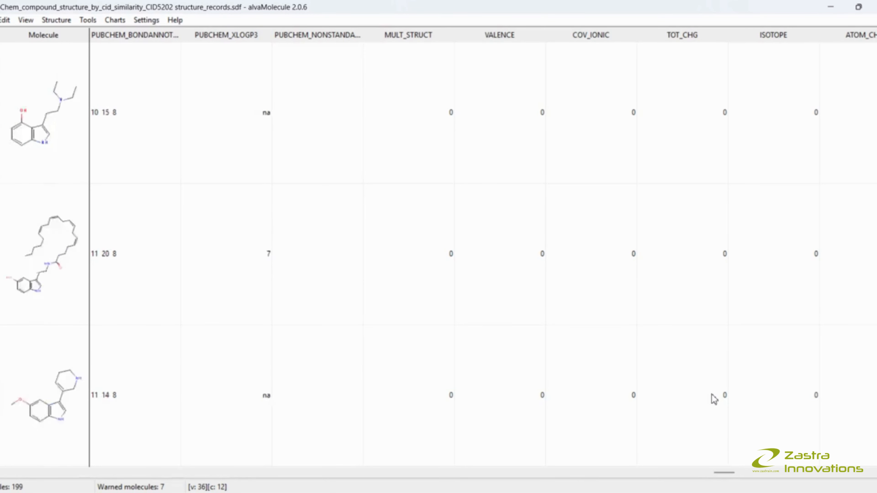
{"action": "scroll", "coordinate": [714, 399], "scroll_direction": "down", "scroll_amount": 10}
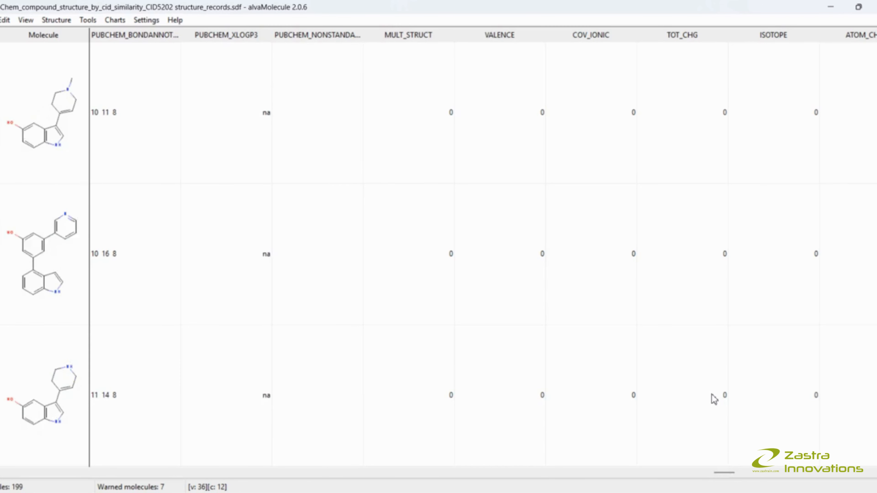
{"action": "scroll", "coordinate": [714, 399], "scroll_direction": "down", "scroll_amount": 10}
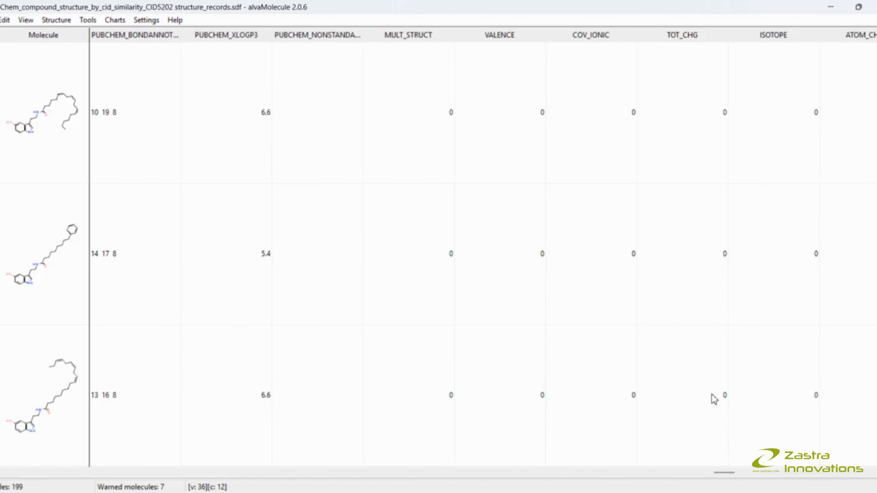
{"action": "scroll", "coordinate": [714, 400], "scroll_direction": "down", "scroll_amount": 10}
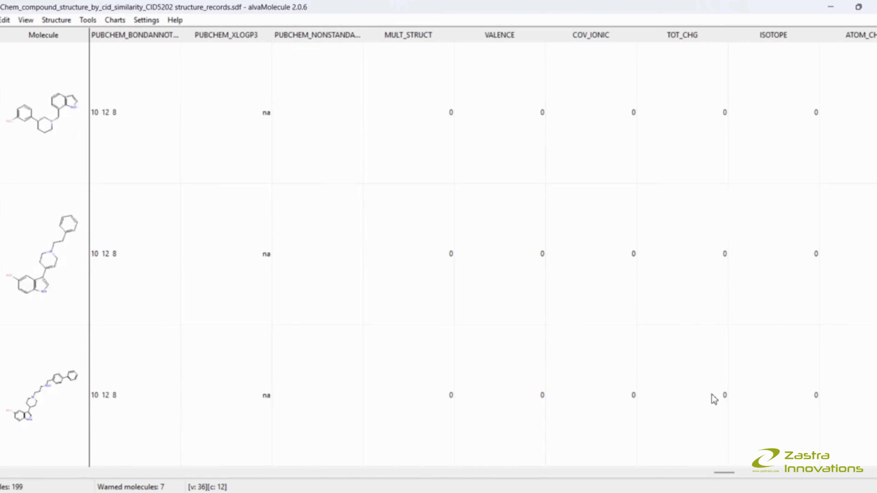
{"action": "scroll", "coordinate": [715, 399], "scroll_direction": "up", "scroll_amount": 3}
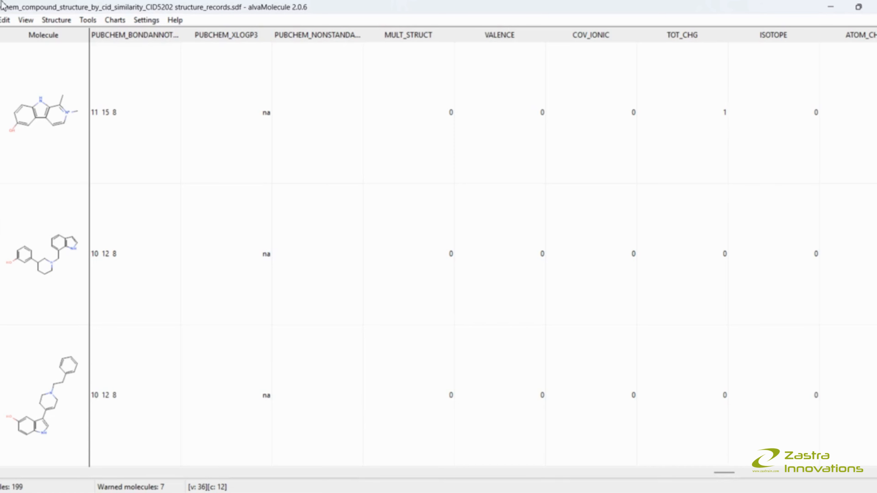
- Run a duplicates analysis comparing whole molecules with the default detection options
{"action": "left_click", "coordinate": [58, 21]}
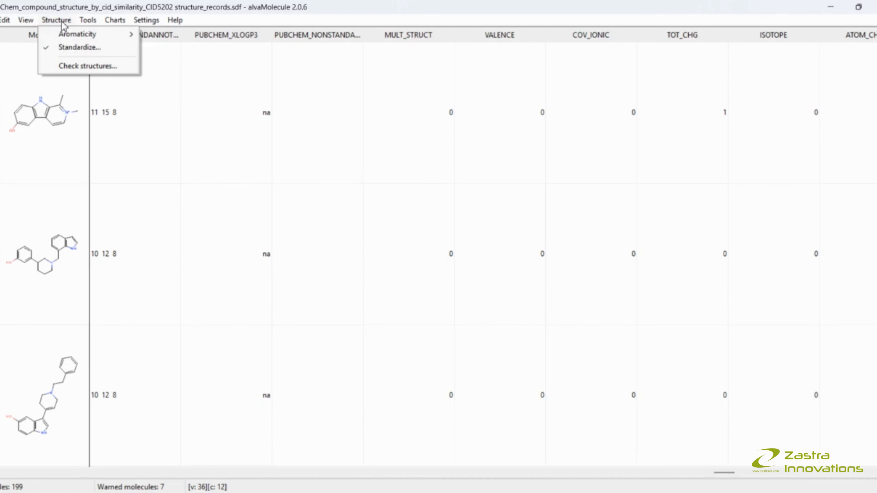
{"action": "mouse_move", "coordinate": [84, 27]}
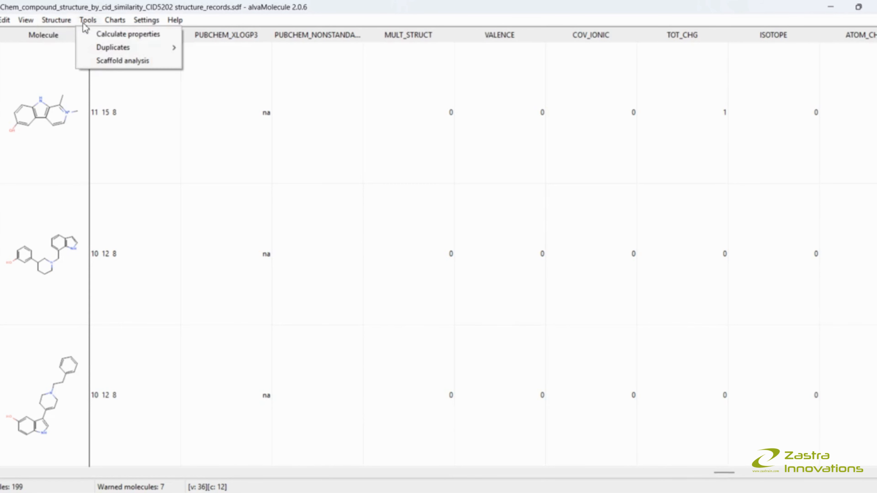
{"action": "mouse_move", "coordinate": [99, 47]}
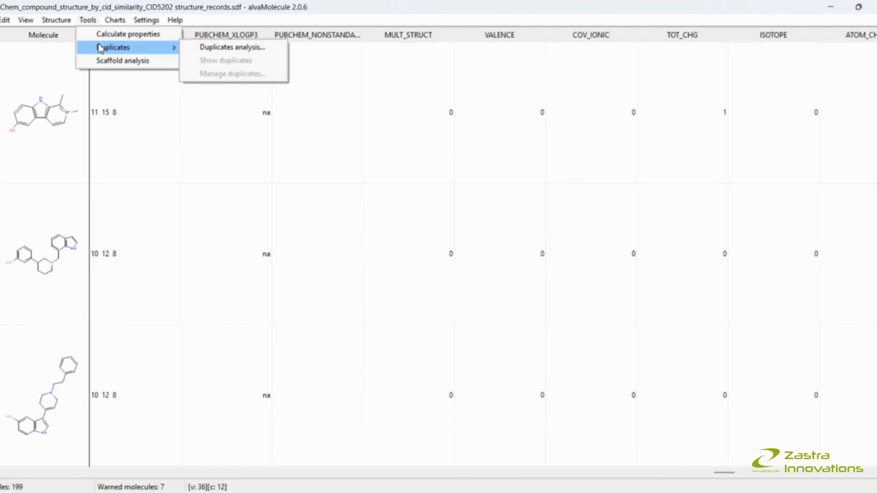
{"action": "left_click", "coordinate": [204, 48]}
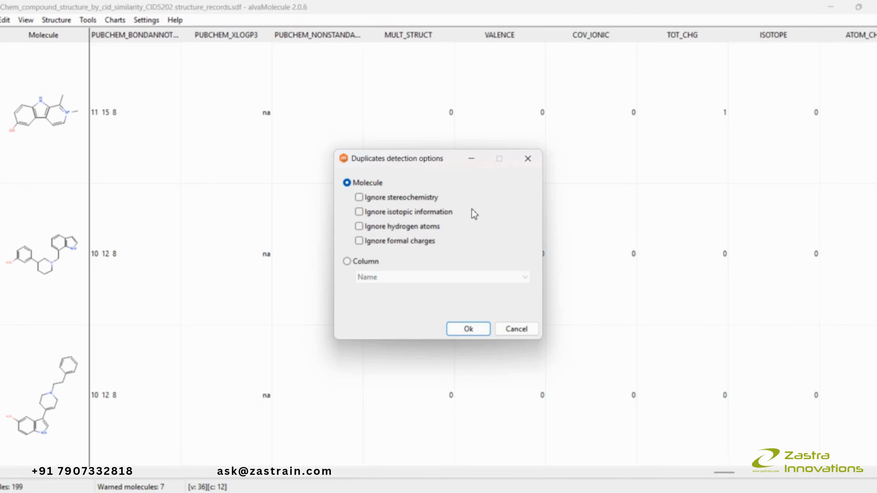
{"action": "left_click", "coordinate": [473, 333]}
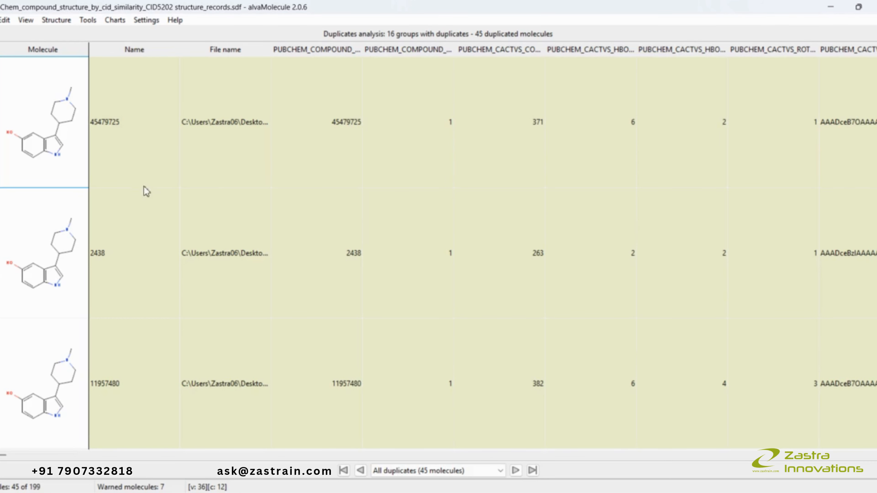
- Scroll through the highlighted duplicate groups in the worksheet
{"action": "scroll", "coordinate": [148, 215], "scroll_direction": "down", "scroll_amount": 1}
{"action": "scroll", "coordinate": [148, 229], "scroll_direction": "up", "scroll_amount": 1}
{"action": "scroll", "coordinate": [58, 275], "scroll_direction": "down", "scroll_amount": 1}
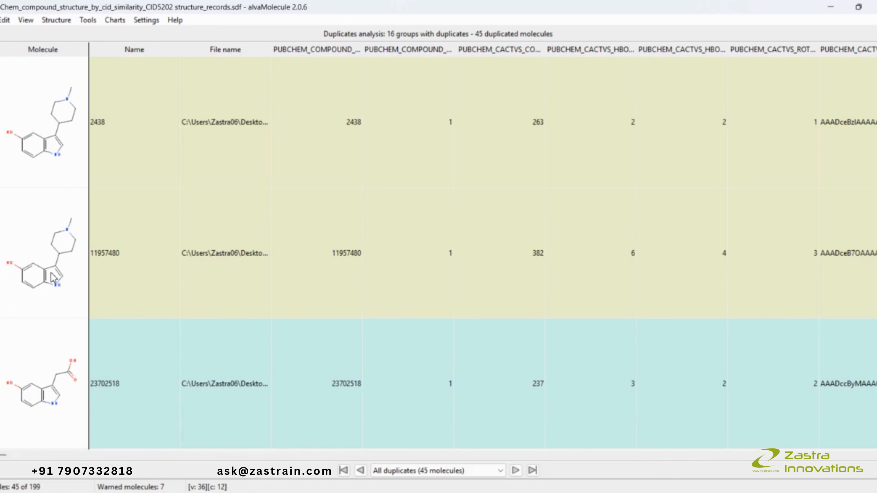
{"action": "scroll", "coordinate": [52, 278], "scroll_direction": "down", "scroll_amount": 2}
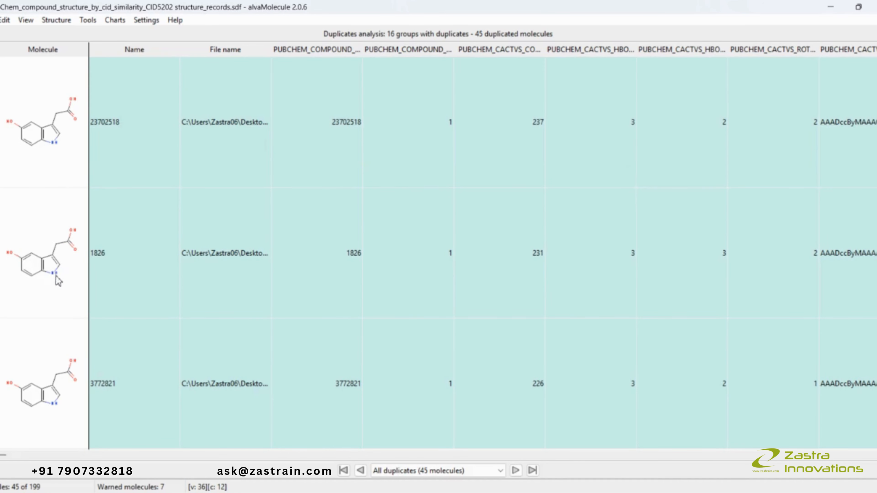
{"action": "scroll", "coordinate": [55, 359], "scroll_direction": "down", "scroll_amount": 1}
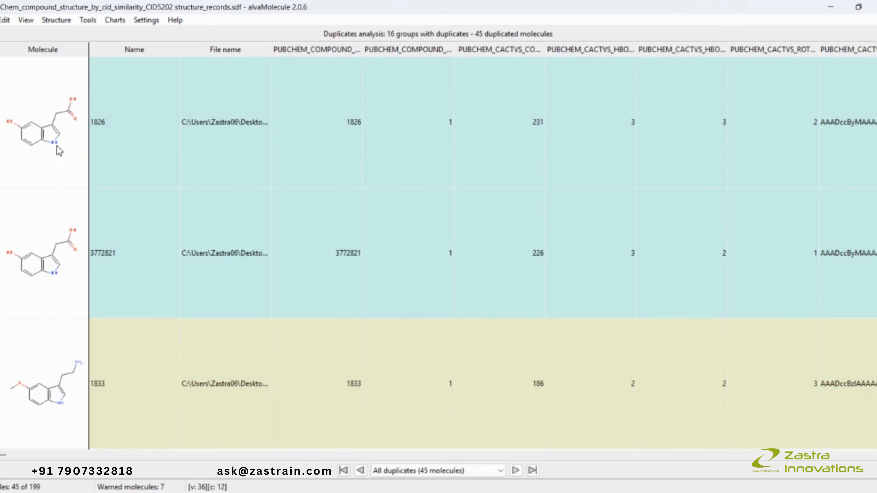
- Compare the molecules within each coloured duplicate group in the worksheet
{"action": "scroll", "coordinate": [52, 280], "scroll_direction": "up", "scroll_amount": 1}
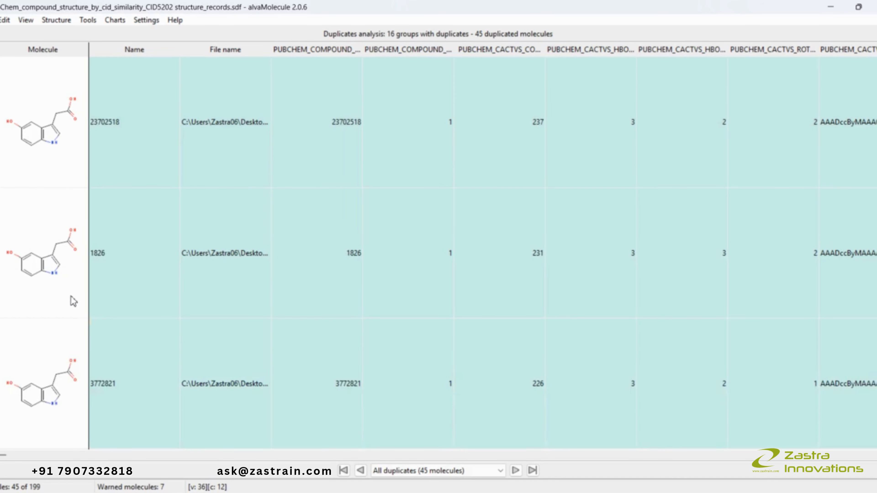
{"action": "scroll", "coordinate": [73, 302], "scroll_direction": "down", "scroll_amount": 2}
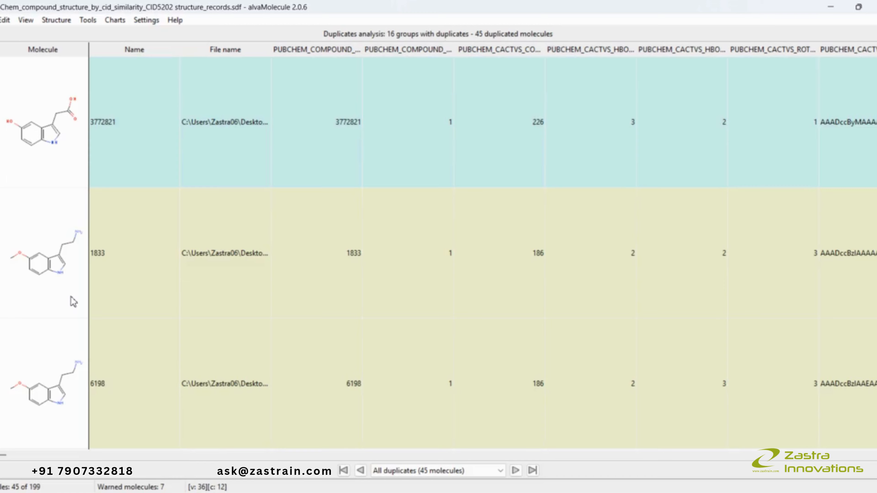
{"action": "scroll", "coordinate": [73, 301], "scroll_direction": "up", "scroll_amount": 5}
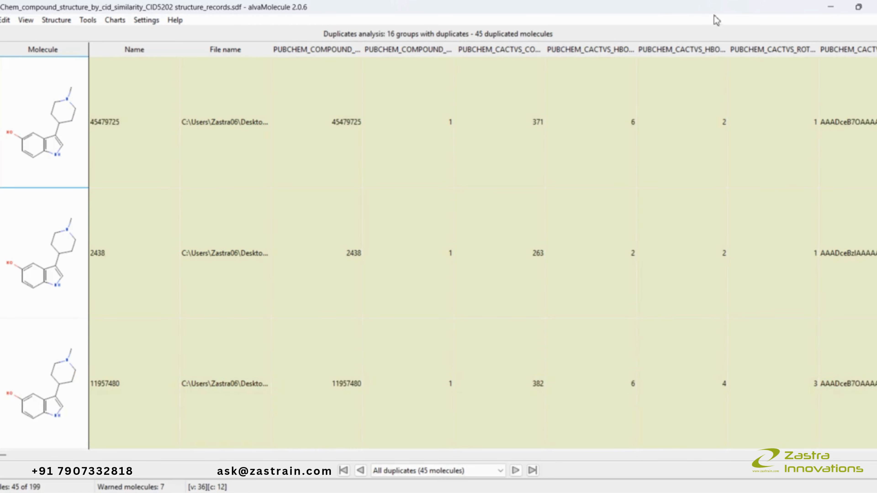
{"action": "scroll", "coordinate": [439, 253], "scroll_direction": "down", "scroll_amount": 15}
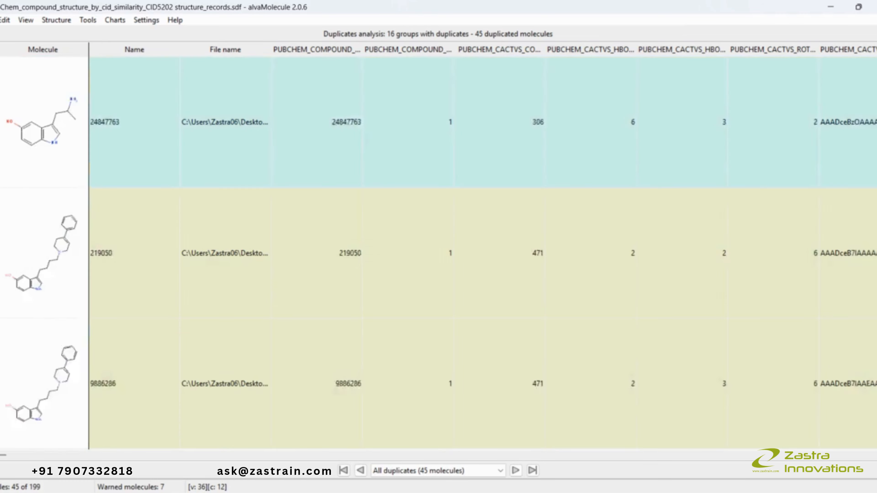
{"action": "scroll", "coordinate": [439, 253], "scroll_direction": "up", "scroll_amount": 15}
{"action": "scroll", "coordinate": [438, 253], "scroll_direction": "down", "scroll_amount": 5}
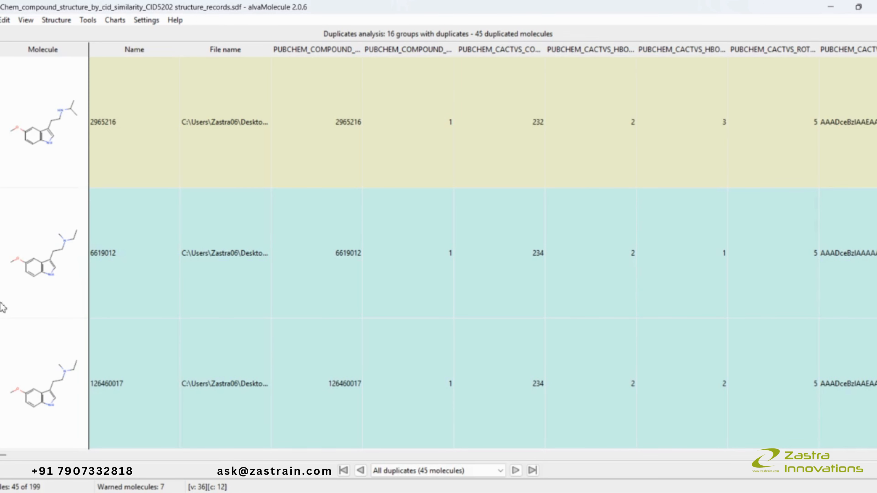
- Manage duplicates, keeping only the first molecule of each duplicate group, and acknowledge the results
{"action": "left_click", "coordinate": [52, 20]}
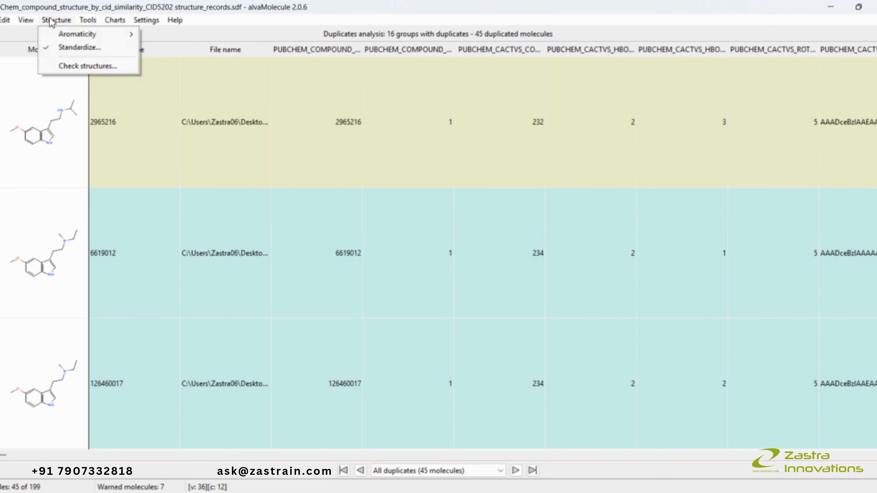
{"action": "mouse_move", "coordinate": [88, 21]}
{"action": "mouse_move", "coordinate": [146, 52]}
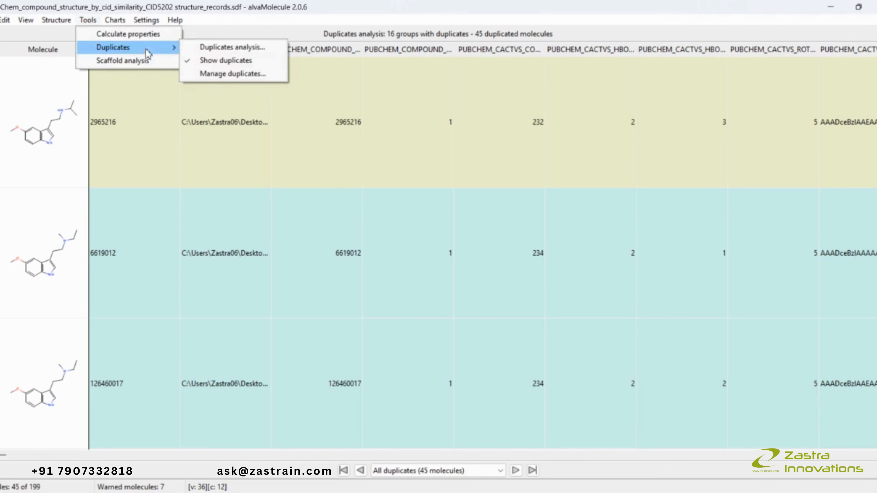
{"action": "left_click", "coordinate": [235, 74]}
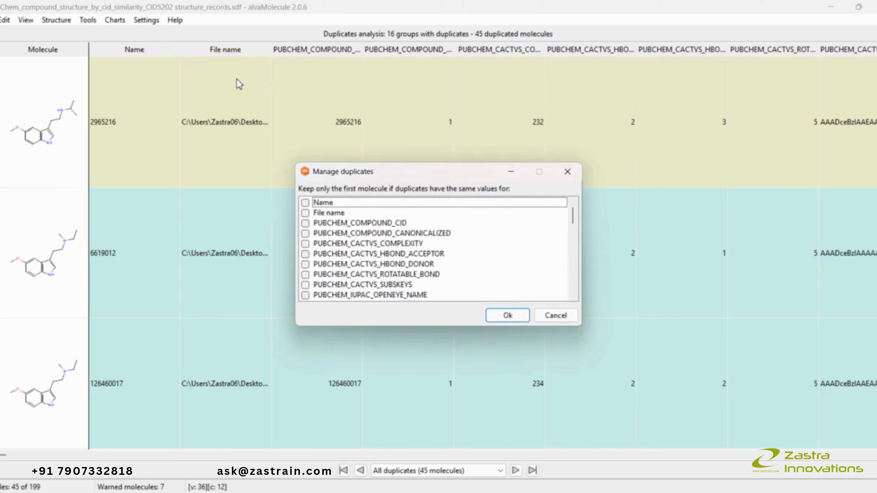
{"action": "left_click", "coordinate": [502, 317]}
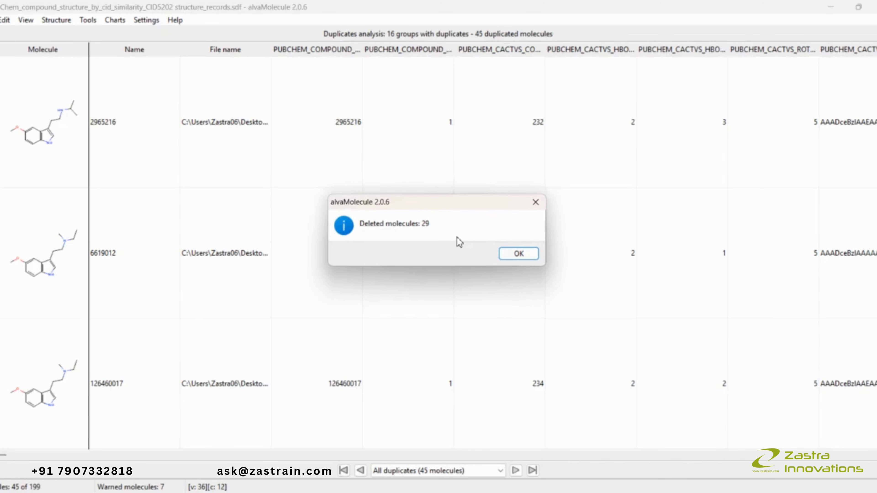
{"action": "left_click", "coordinate": [528, 255]}
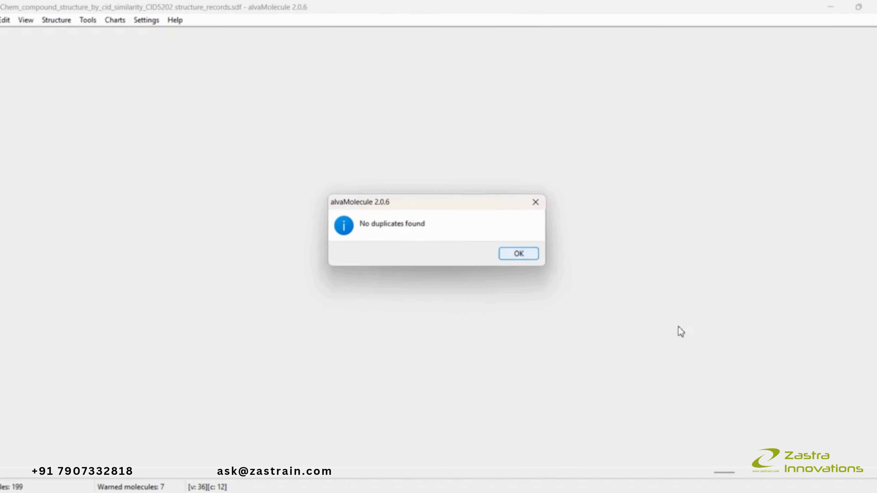
{"action": "left_click", "coordinate": [519, 254]}
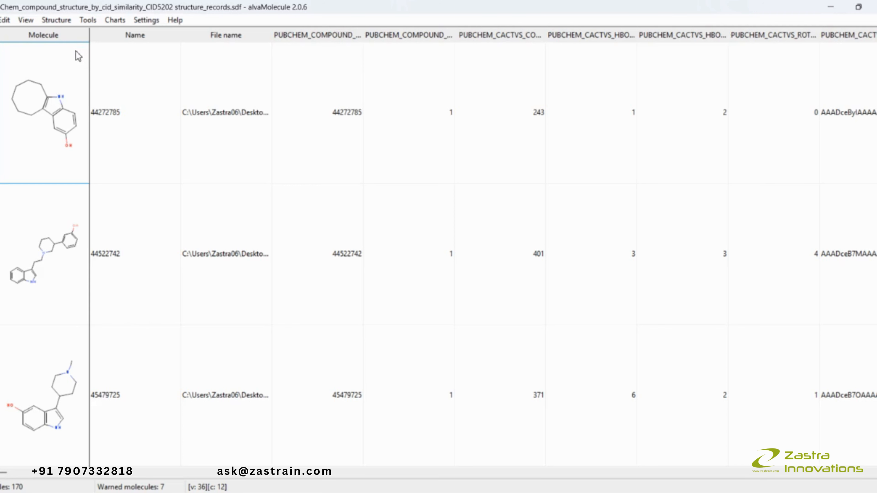
- Run a scaffold analysis and select scaffolds 2 and 1 to list their member molecules
{"action": "left_click", "coordinate": [115, 21]}
{"action": "mouse_move", "coordinate": [95, 22]}
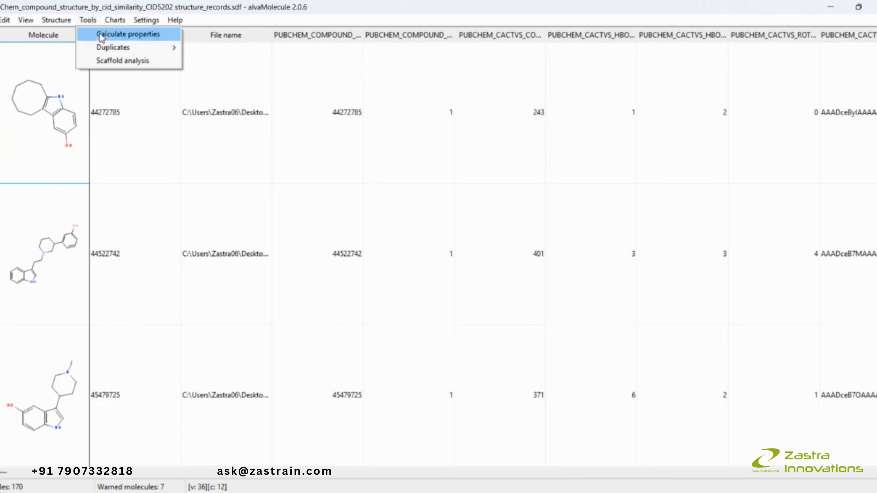
{"action": "left_click", "coordinate": [107, 62]}
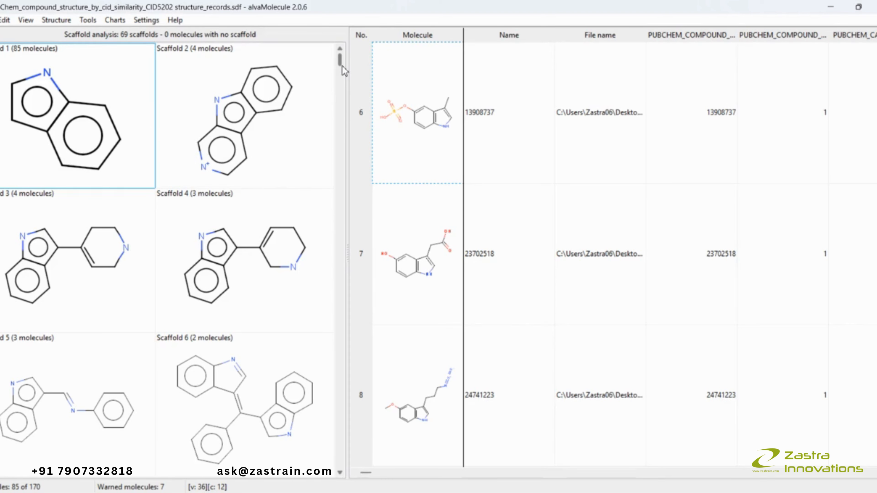
{"action": "mouse_move", "coordinate": [343, 67]}
{"action": "left_mouse_down"}
{"action": "mouse_move", "coordinate": [342, 91]}
{"action": "mouse_move", "coordinate": [342, 58]}
{"action": "left_mouse_up"}
{"action": "left_click", "coordinate": [223, 152]}
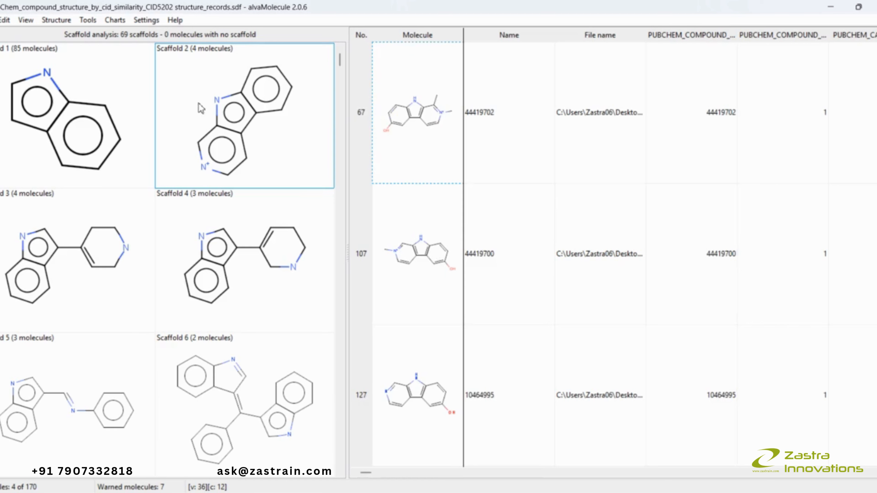
{"action": "left_click", "coordinate": [14, 89]}
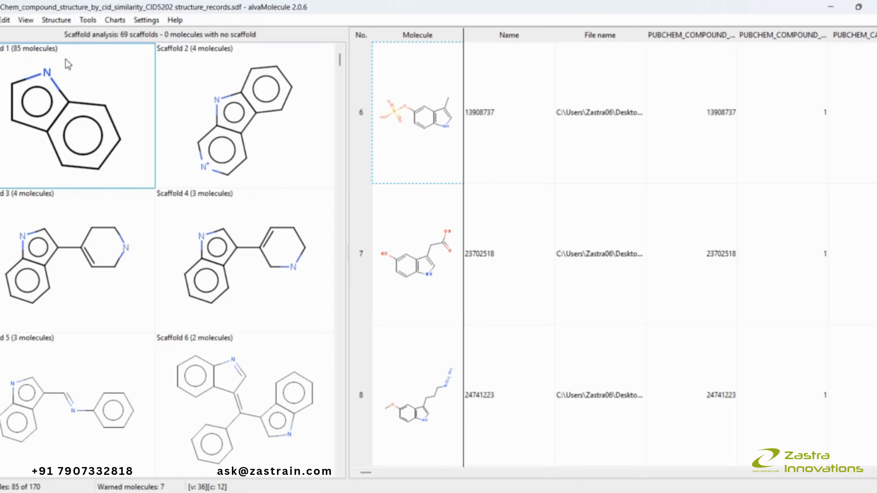
- Browse the scaffold 1 molecules and the list of scaffolds
{"action": "scroll", "coordinate": [448, 287], "scroll_direction": "down", "scroll_amount": 5}
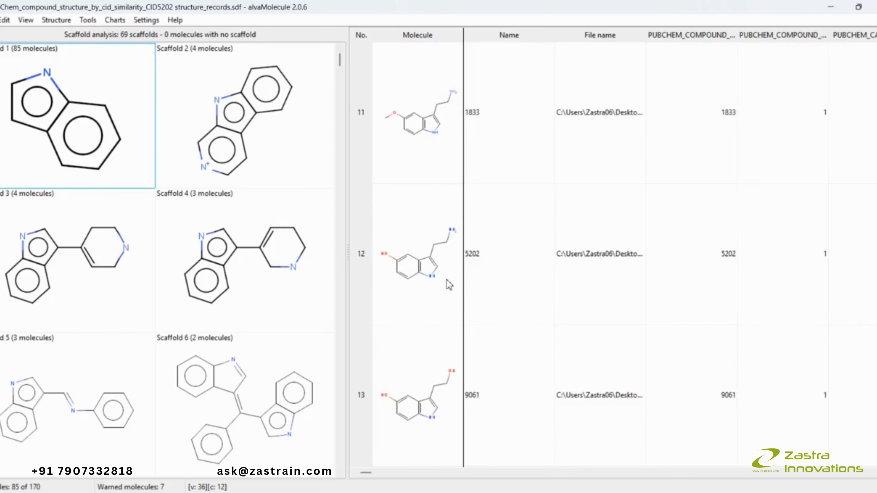
{"action": "scroll", "coordinate": [449, 287], "scroll_direction": "down", "scroll_amount": 6}
{"action": "scroll", "coordinate": [446, 294], "scroll_direction": "up", "scroll_amount": 7}
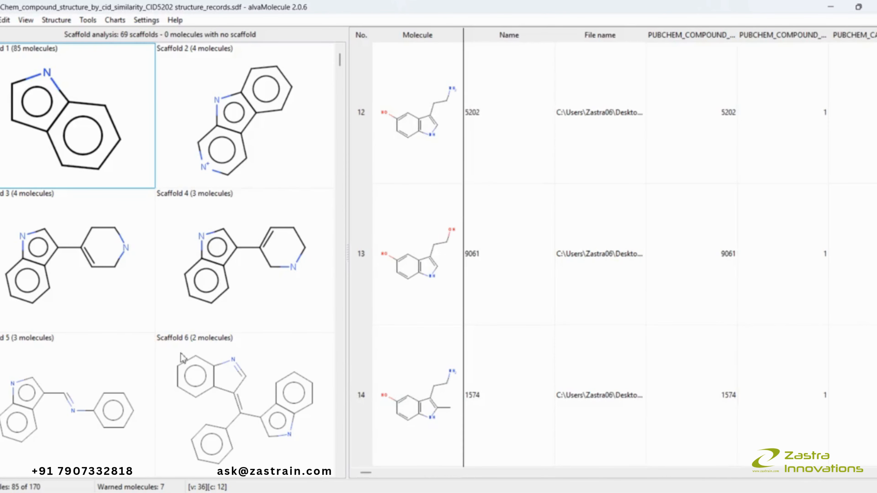
{"action": "scroll", "coordinate": [148, 368], "scroll_direction": "down", "scroll_amount": 3}
{"action": "scroll", "coordinate": [148, 368], "scroll_direction": "down", "scroll_amount": 12}
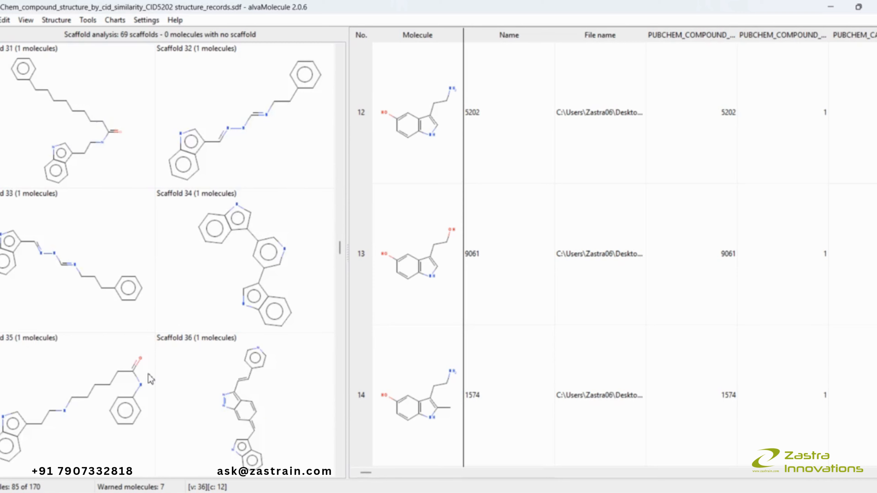
{"action": "scroll", "coordinate": [151, 379], "scroll_direction": "up", "scroll_amount": 1}
{"action": "scroll", "coordinate": [151, 379], "scroll_direction": "up", "scroll_amount": 14}
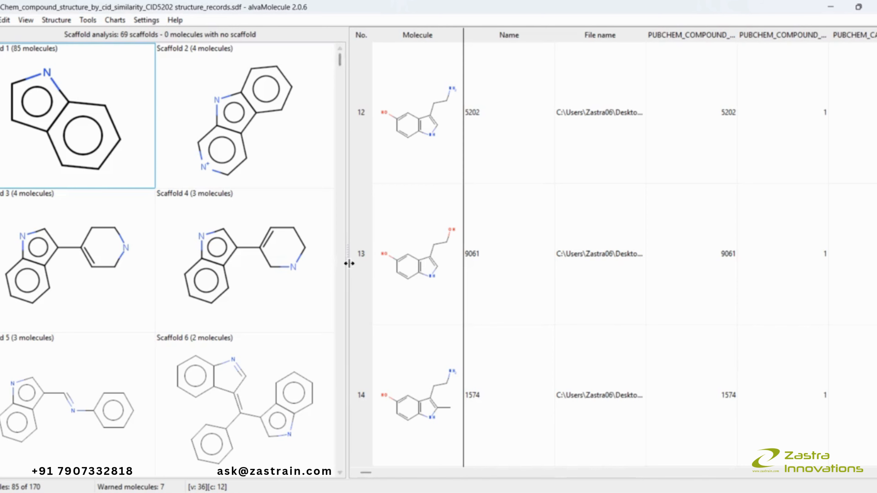
- Collapse the scaffold panel so the molecule worksheet fills the window
{"action": "left_click_drag", "start_coordinate": [346, 266], "coordinate": [10, 173]}
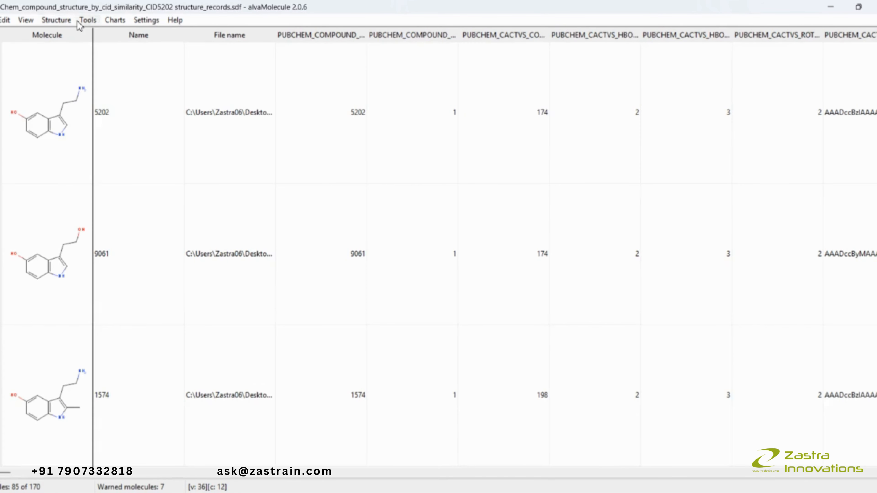
{"action": "left_click", "coordinate": [87, 20]}
{"action": "mouse_move", "coordinate": [116, 21]}
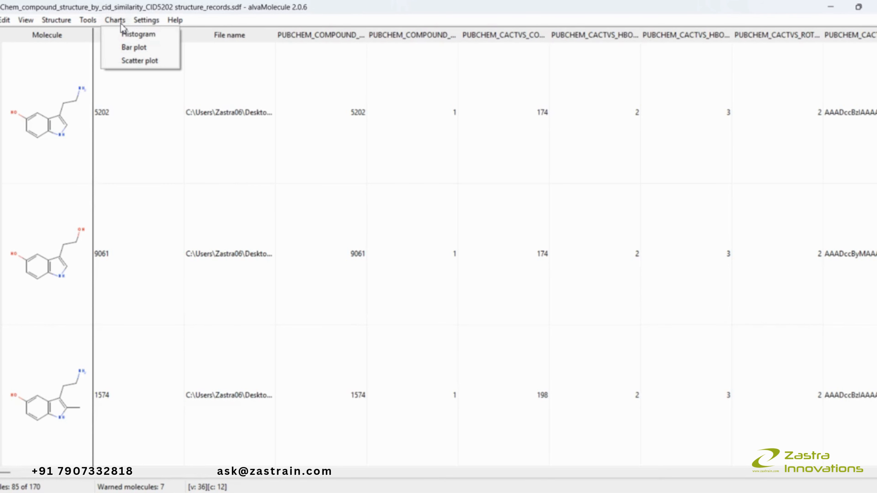
{"action": "mouse_move", "coordinate": [176, 25]}
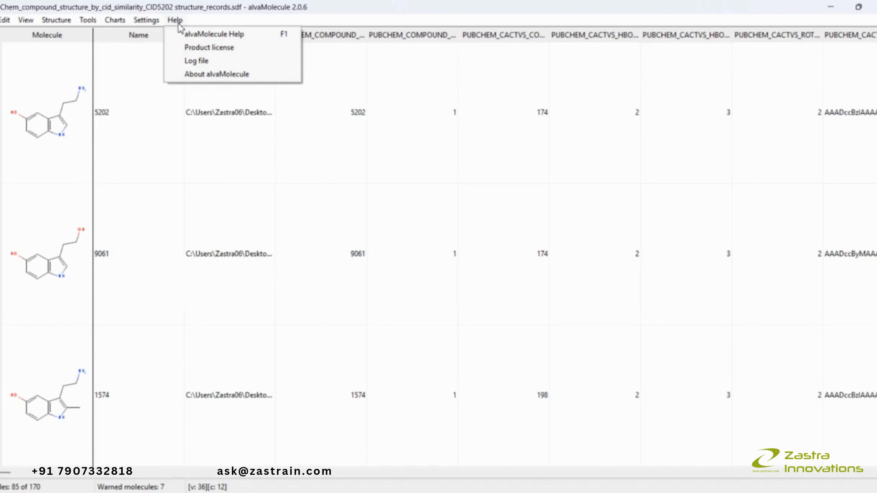
- Open the alvaMolecule Help manual and browse its Graphical User Interface section
{"action": "left_click", "coordinate": [197, 36]}
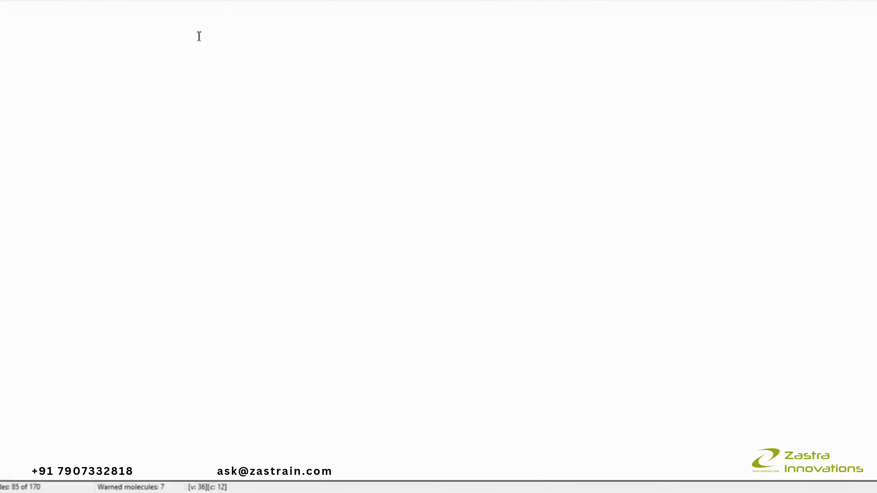
{"action": "scroll", "coordinate": [313, 238], "scroll_direction": "down", "scroll_amount": 5}
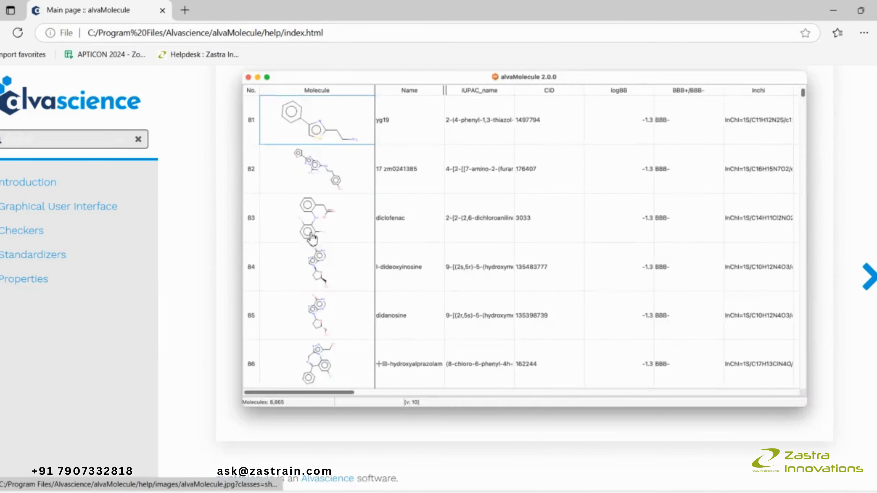
{"action": "scroll", "coordinate": [287, 244], "scroll_direction": "up", "scroll_amount": 3}
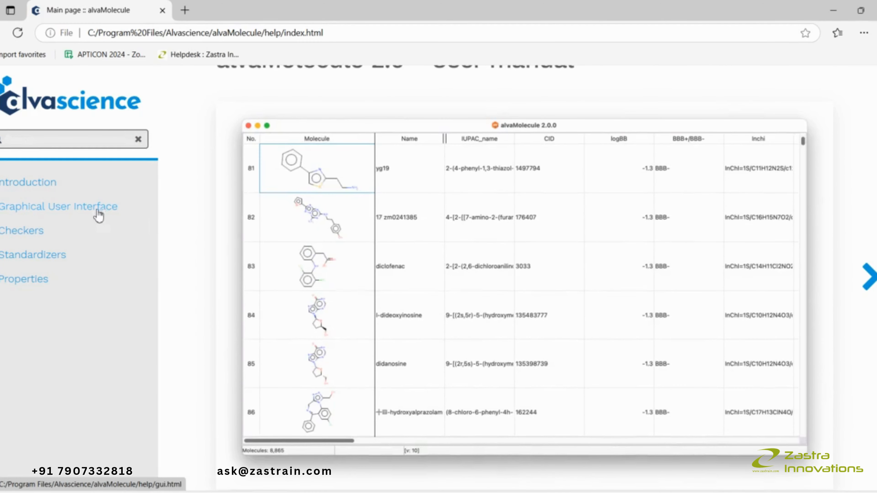
{"action": "left_click", "coordinate": [91, 214]}
{"action": "scroll", "coordinate": [485, 310], "scroll_direction": "down", "scroll_amount": 5}
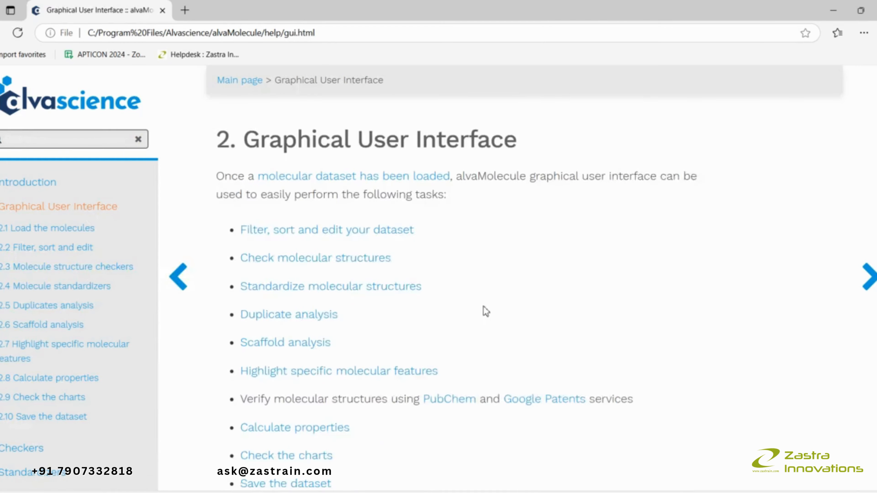
{"action": "scroll", "coordinate": [486, 311], "scroll_direction": "down", "scroll_amount": 8}
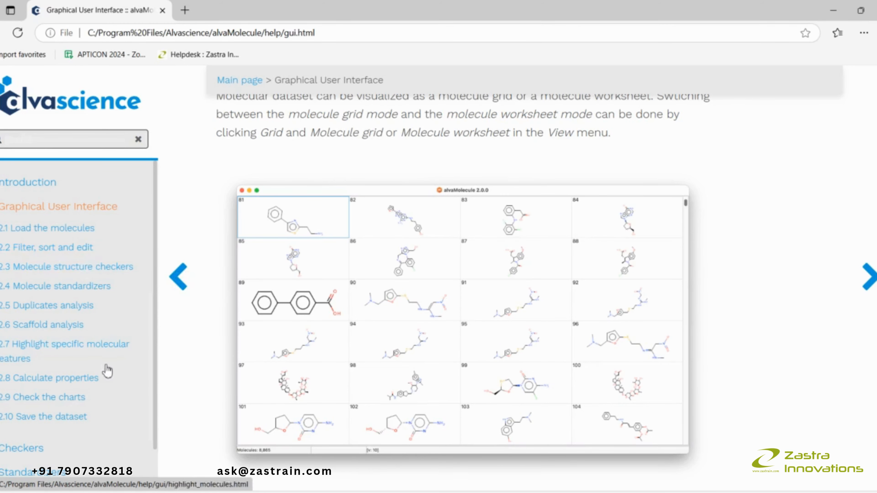
{"action": "scroll", "coordinate": [111, 387], "scroll_direction": "down", "scroll_amount": 2}
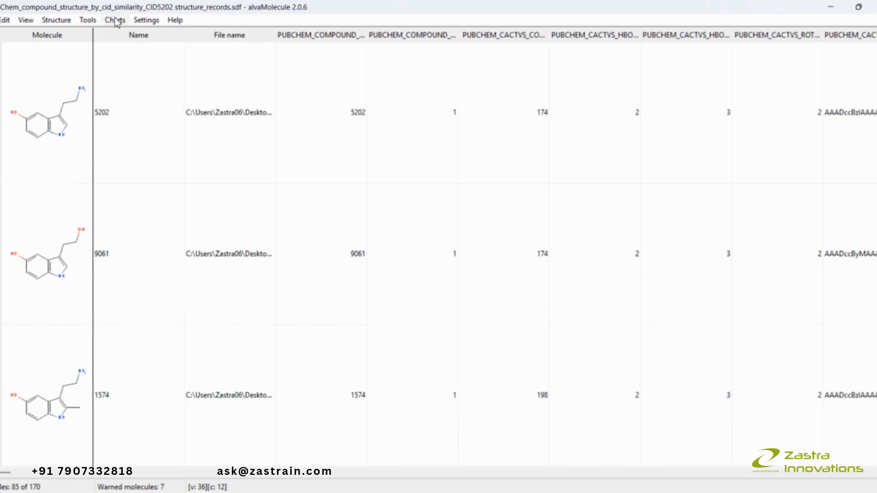
- Calculate molecular properties for the dataset and scroll across the added property columns
{"action": "left_click", "coordinate": [86, 23]}
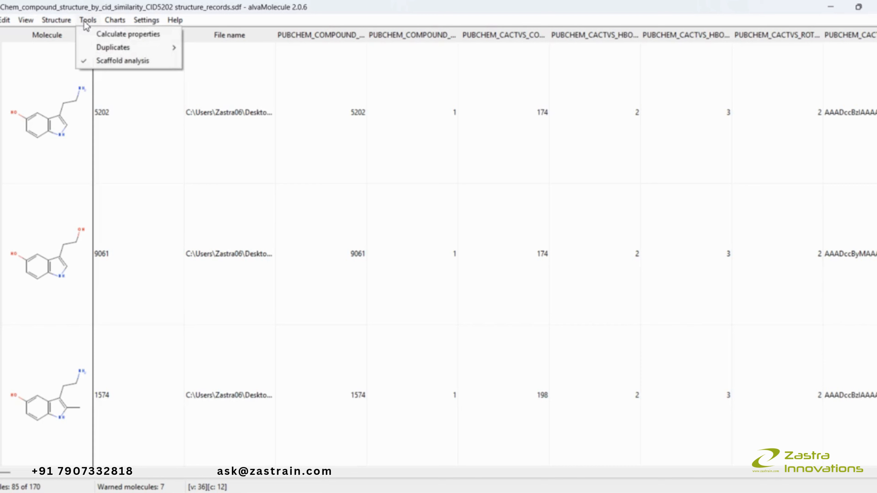
{"action": "left_click", "coordinate": [107, 34]}
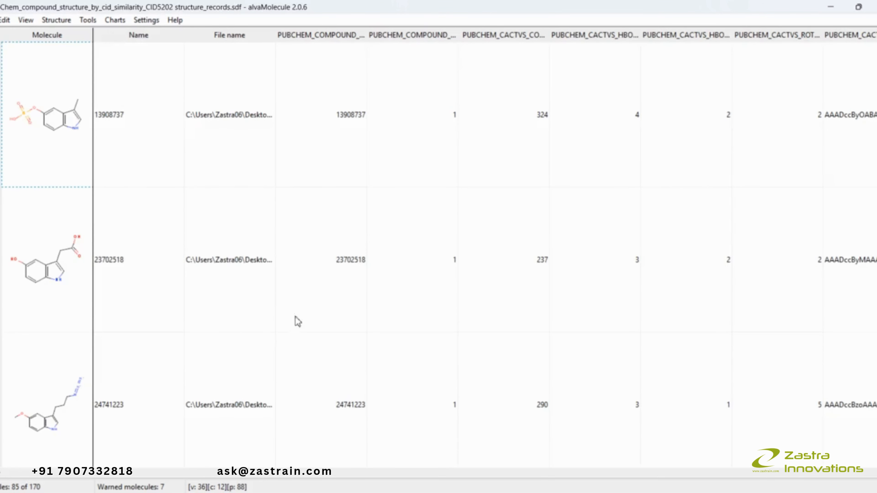
{"action": "left_click_drag", "start_coordinate": [1, 475], "coordinate": [571, 472]}
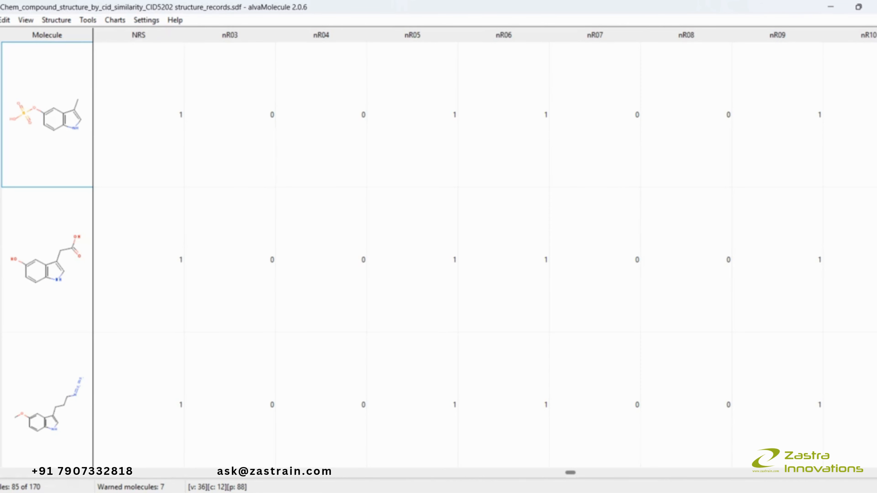
{"action": "left_click_drag", "start_coordinate": [570, 473], "coordinate": [625, 473]}
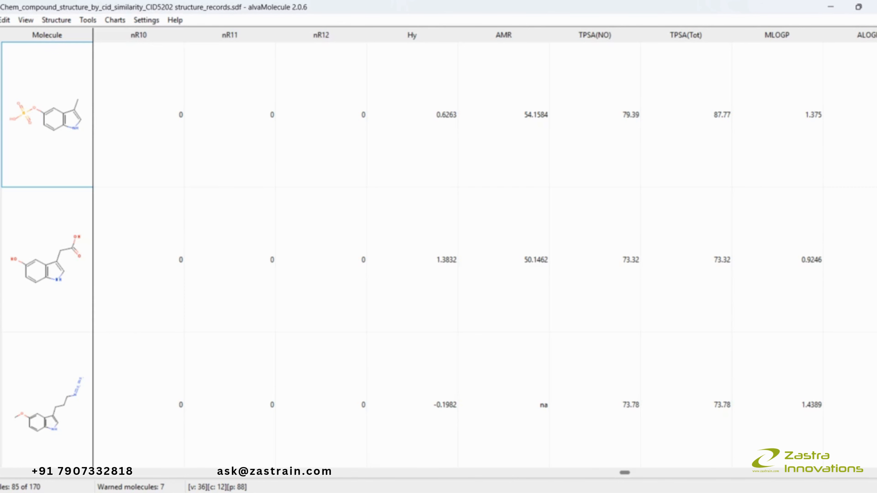
{"action": "left_click_drag", "start_coordinate": [625, 472], "coordinate": [0, 486]}
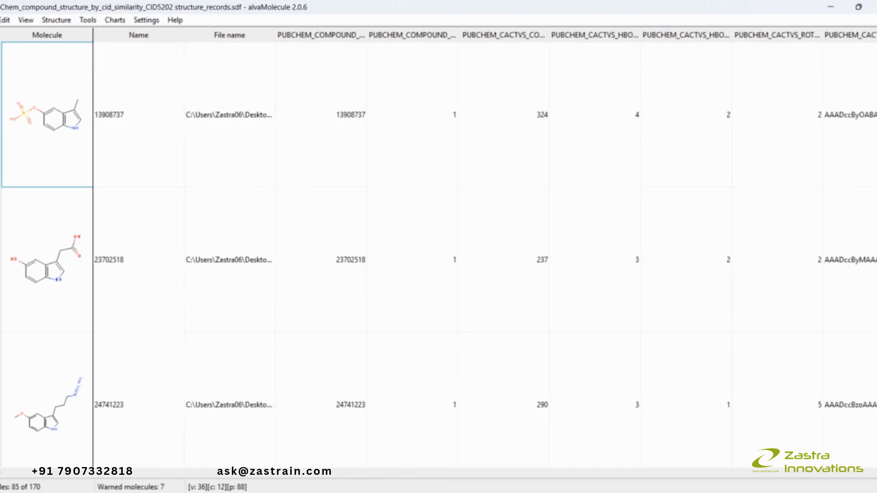